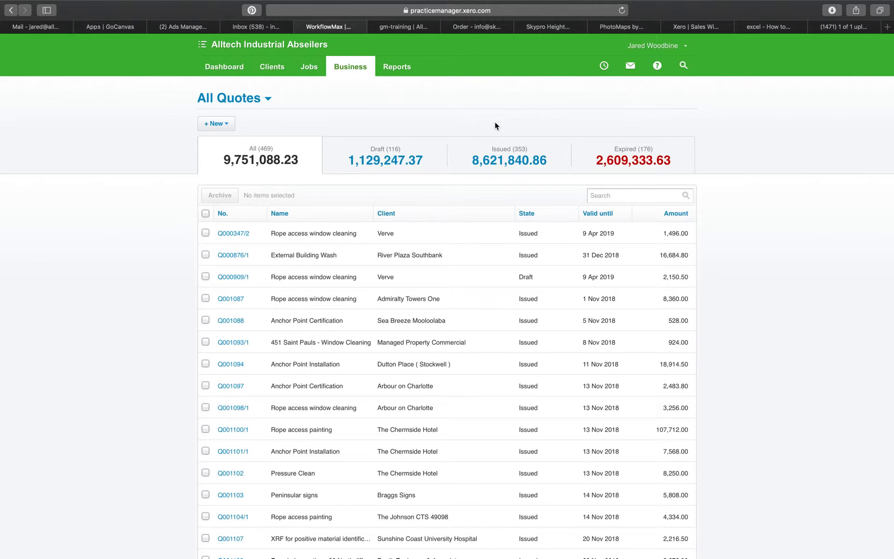
# Open the business quotes list and start a new quote.
pyautogui.click(350, 66)
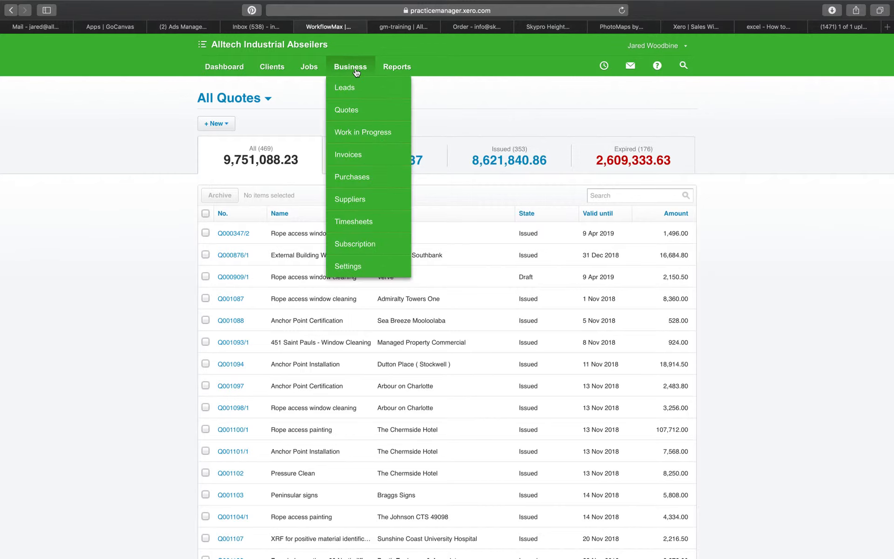
pyautogui.click(354, 111)
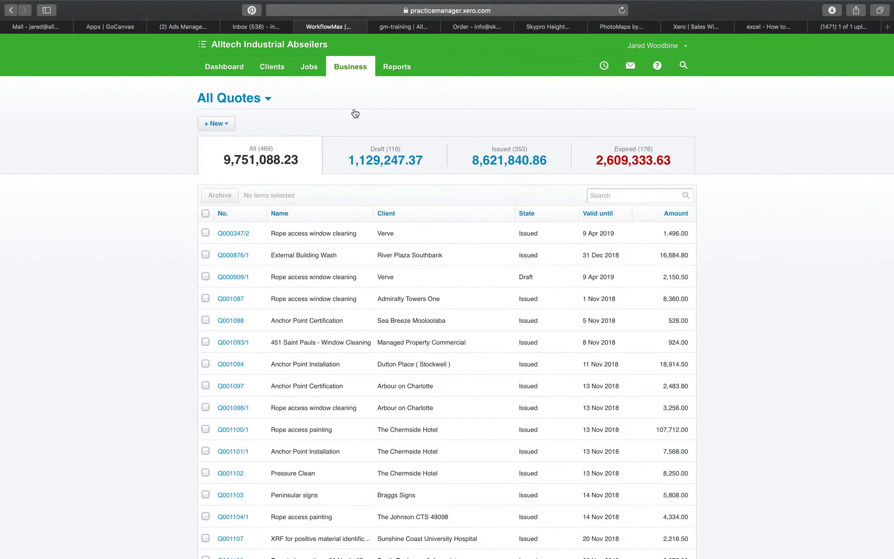
pyautogui.click(218, 123)
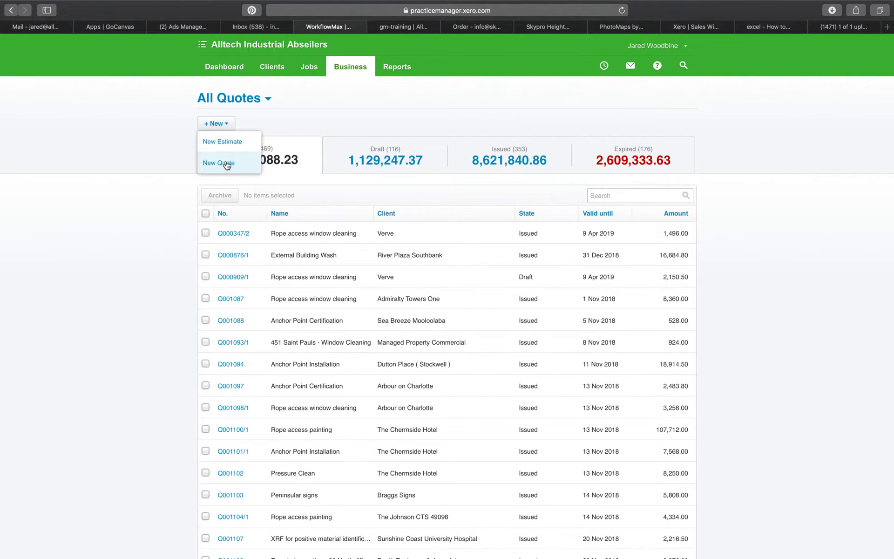
pyautogui.click(227, 164)
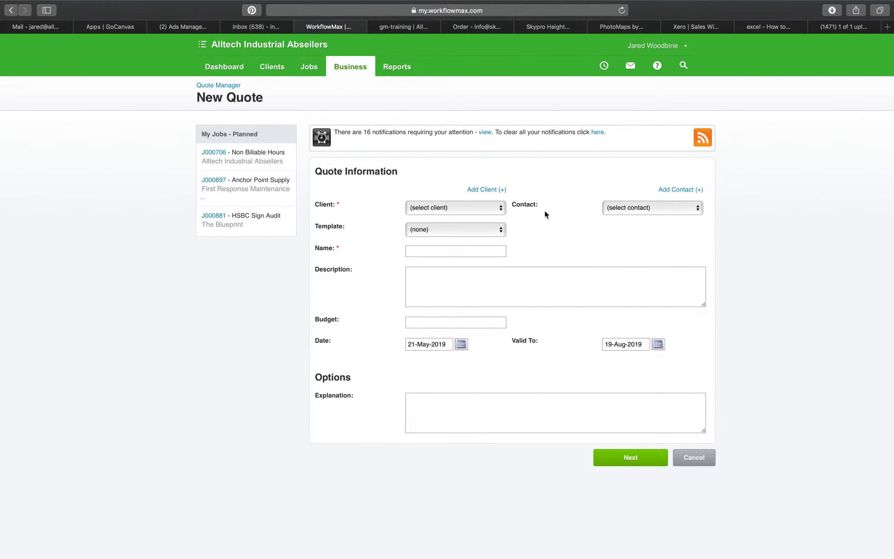
# Start adding a client named Rick and Morty to the quote and assign its account manager and job manager.
pyautogui.click(487, 190)
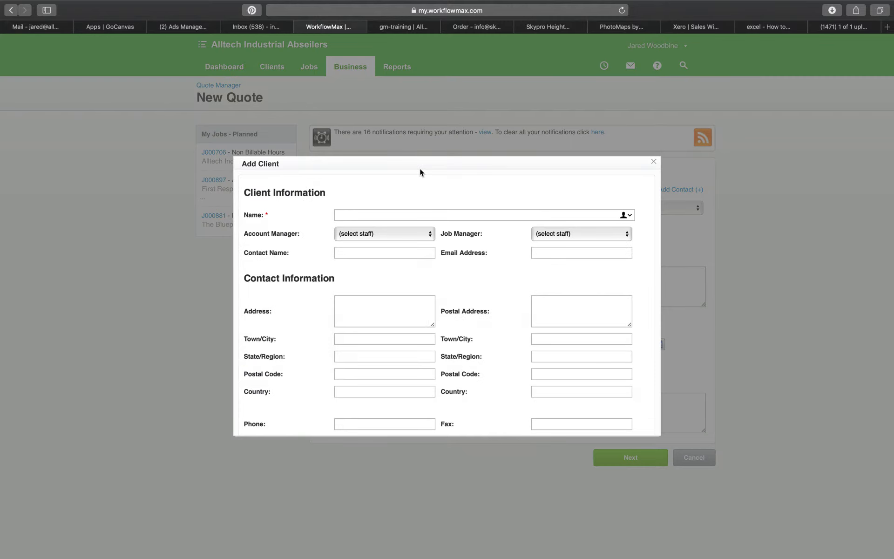
pyautogui.click(408, 214)
pyautogui.write('Rick and Morty')
pyautogui.click(417, 233)
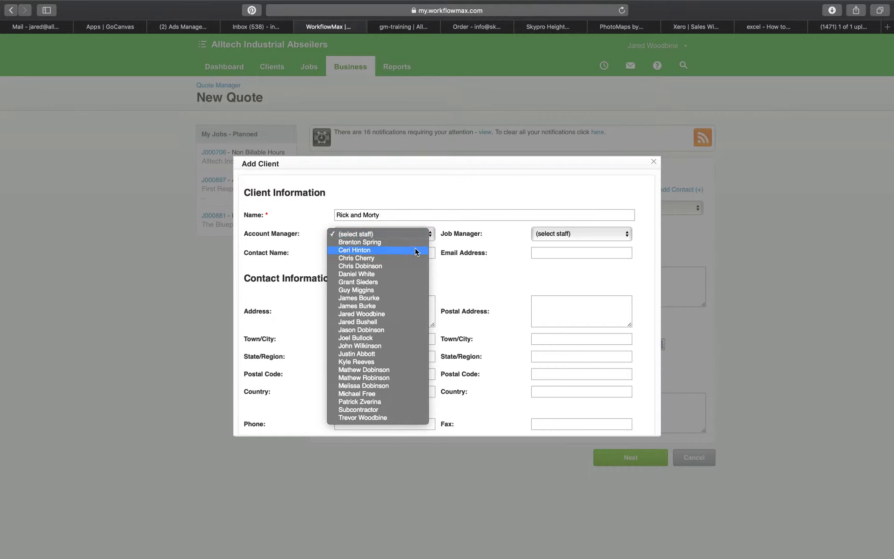
pyautogui.click(392, 313)
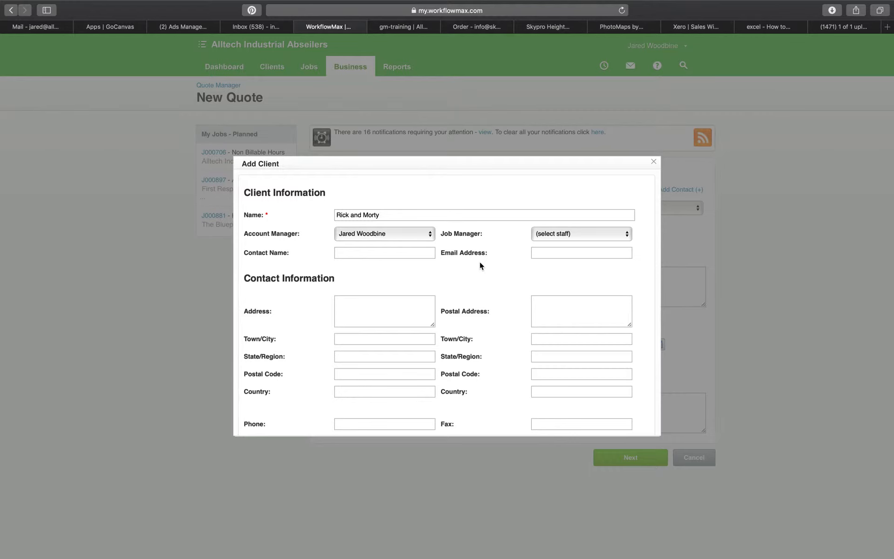
pyautogui.click(576, 234)
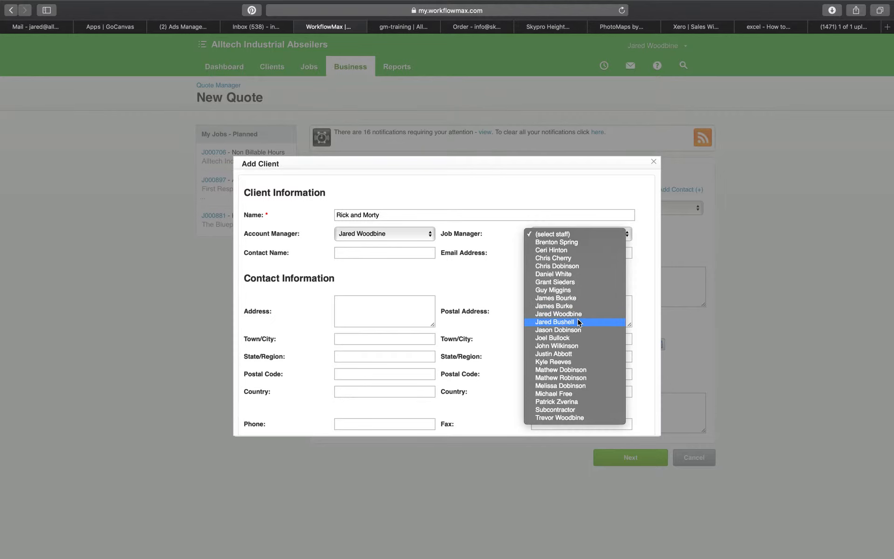
pyautogui.click(576, 420)
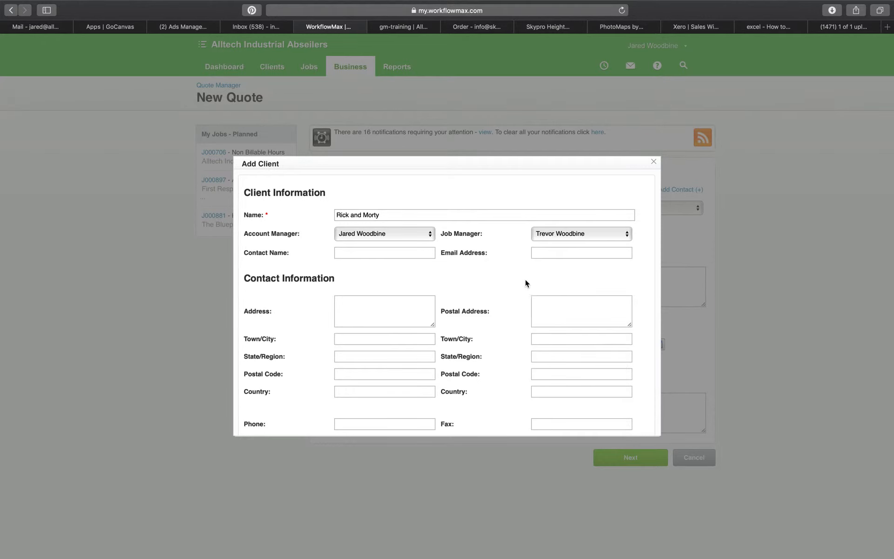
# Enter the contact's first name for the new client, leaving the email address empty.
pyautogui.click(404, 253)
pyautogui.write('Rick')
pyautogui.click(440, 277)
pyautogui.click(559, 252)
# Examine the new client's remaining contact fields and the available client types under the financial information.
pyautogui.scroll(-2, 519, 287)
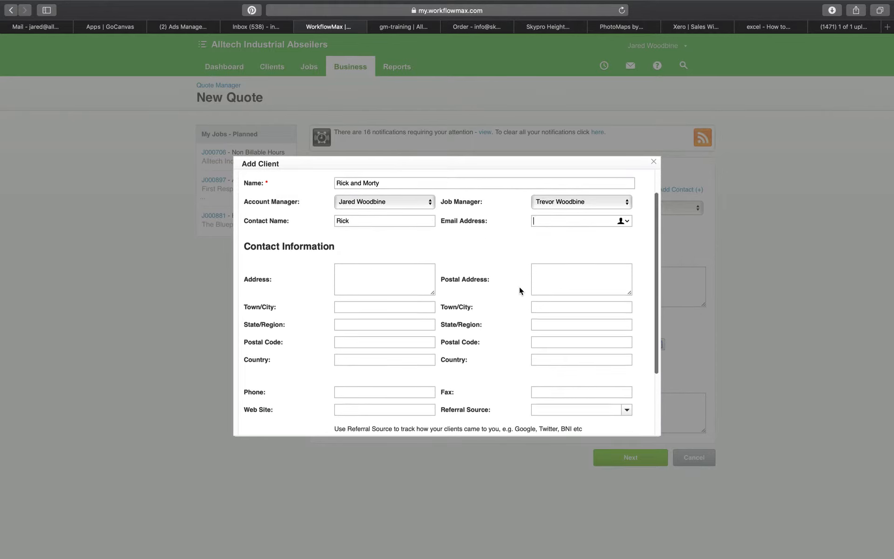
pyautogui.scroll(-1, 518, 286)
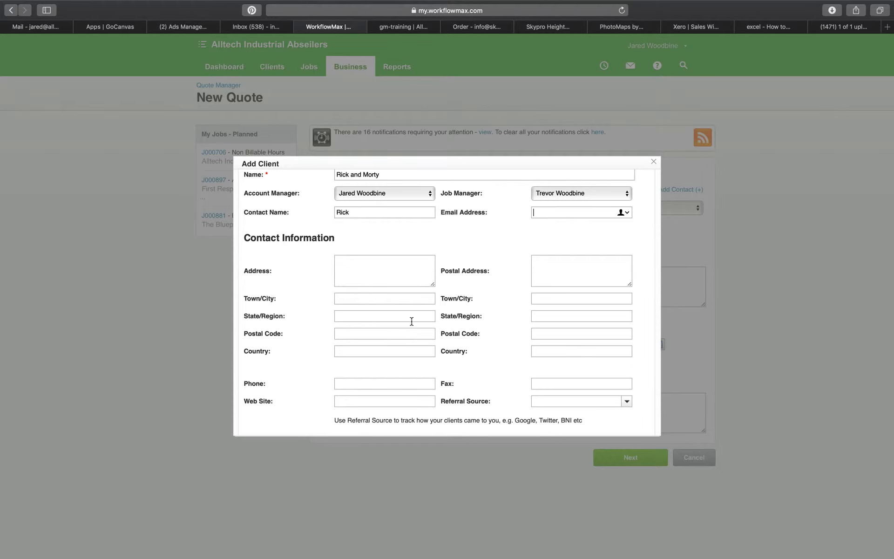
pyautogui.scroll(-4, 439, 309)
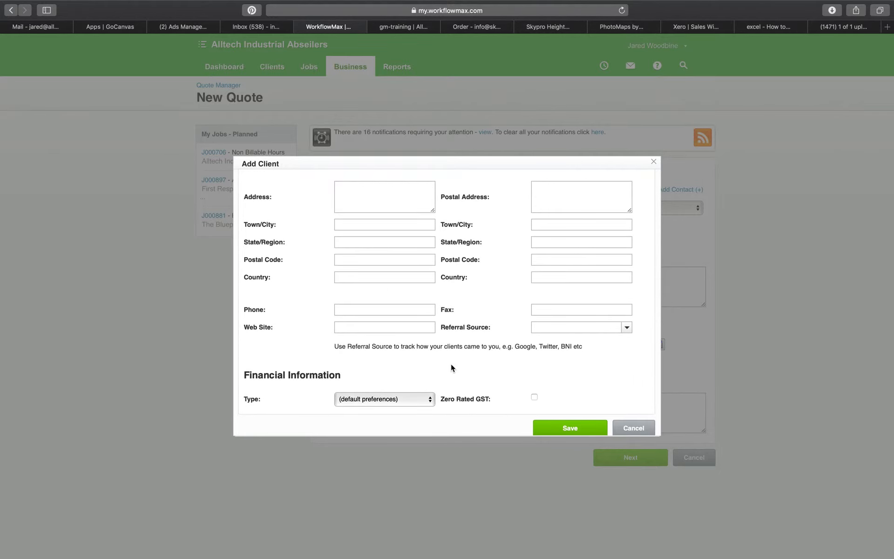
pyautogui.click(395, 402)
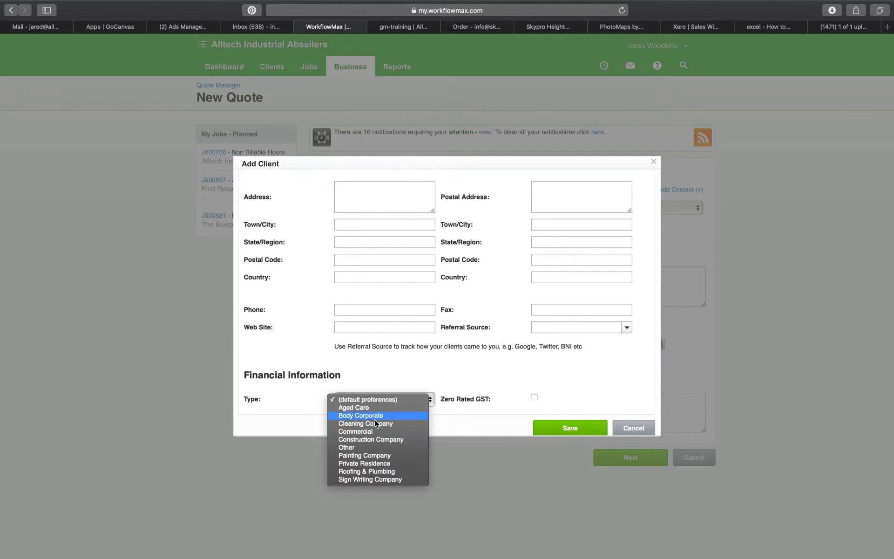
pyautogui.click(499, 378)
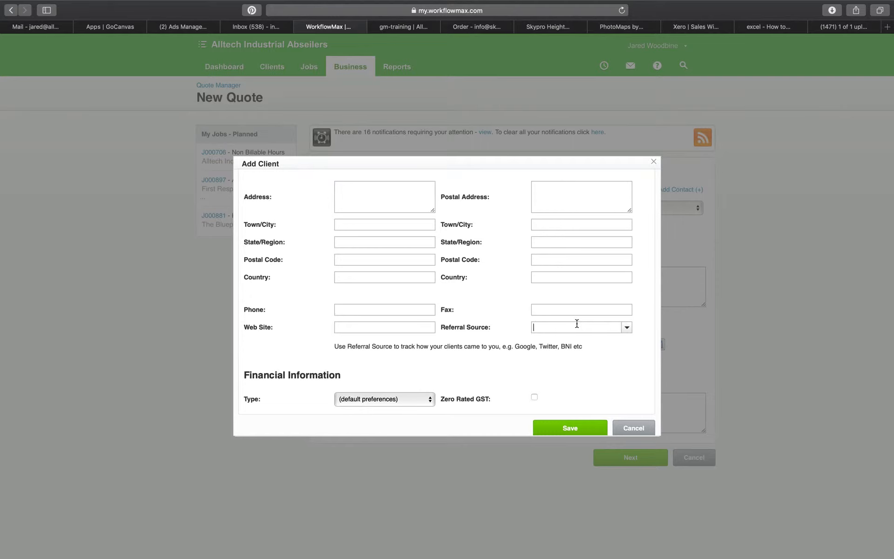
pyautogui.write('jared')
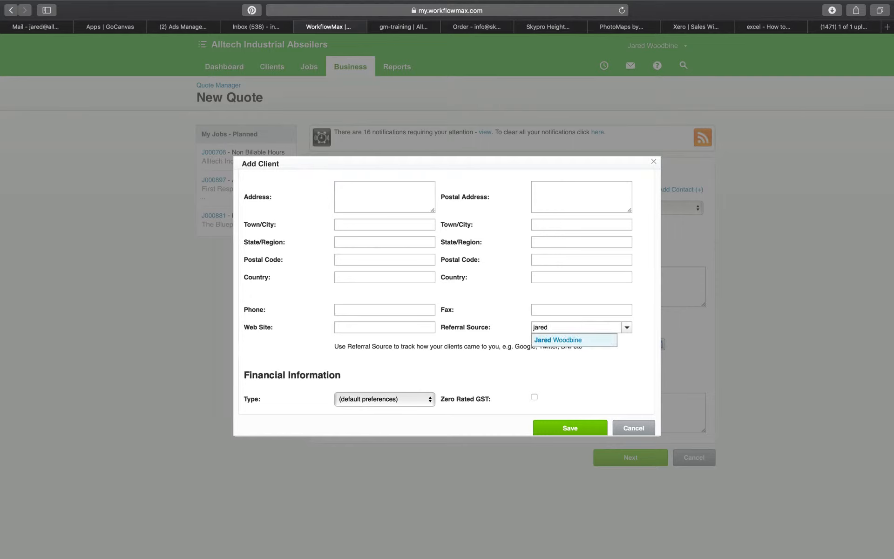
pyautogui.press('BackSpace')
pyautogui.press('BackSpace')
pyautogui.press('BackSpace')
pyautogui.press('BackSpace')
pyautogui.press('BackSpace')
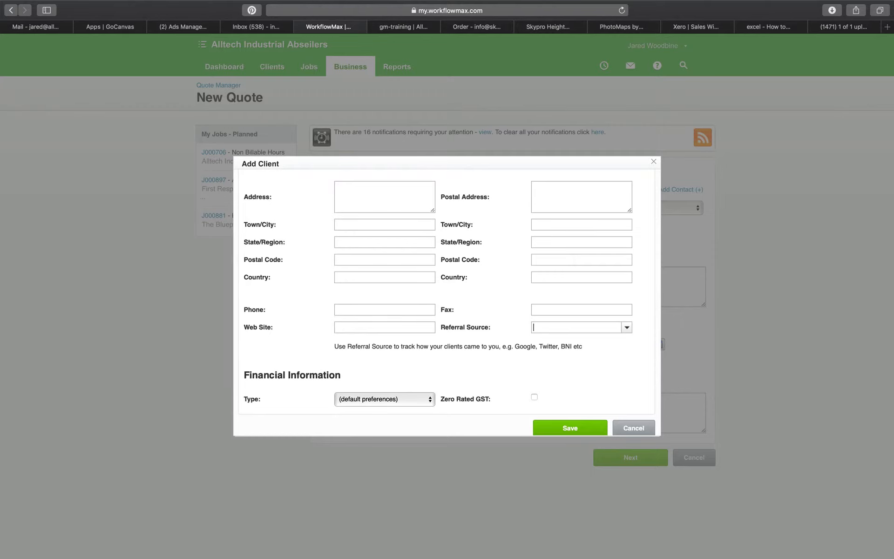
pyautogui.write('Door knockin')
pyautogui.press('BackSpace')
pyautogui.press('BackSpace')
pyautogui.press('BackSpace')
pyautogui.press('BackSpace')
pyautogui.press('BackSpace')
pyautogui.press('BackSpace')
pyautogui.press('BackSpace')
pyautogui.press('BackSpace')
pyautogui.press('BackSpace')
pyautogui.press('BackSpace')
pyautogui.press('BackSpace')
pyautogui.press('BackSpace')
# Set the client's referral source to the existing entry "cold call" and save the new client.
pyautogui.write('Clld')
pyautogui.press('BackSpace')
pyautogui.press('BackSpace')
pyautogui.press('BackSpace')
pyautogui.write('old ')
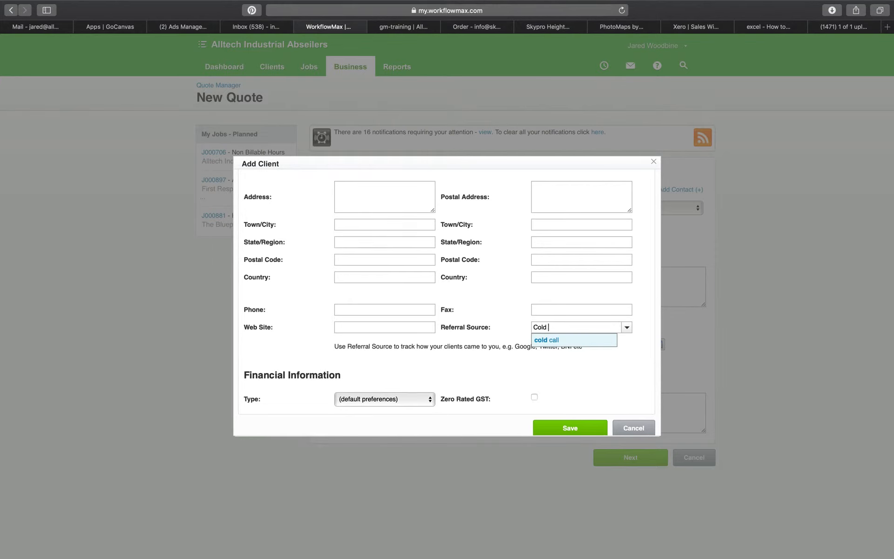
pyautogui.write('call')
pyautogui.click(580, 340)
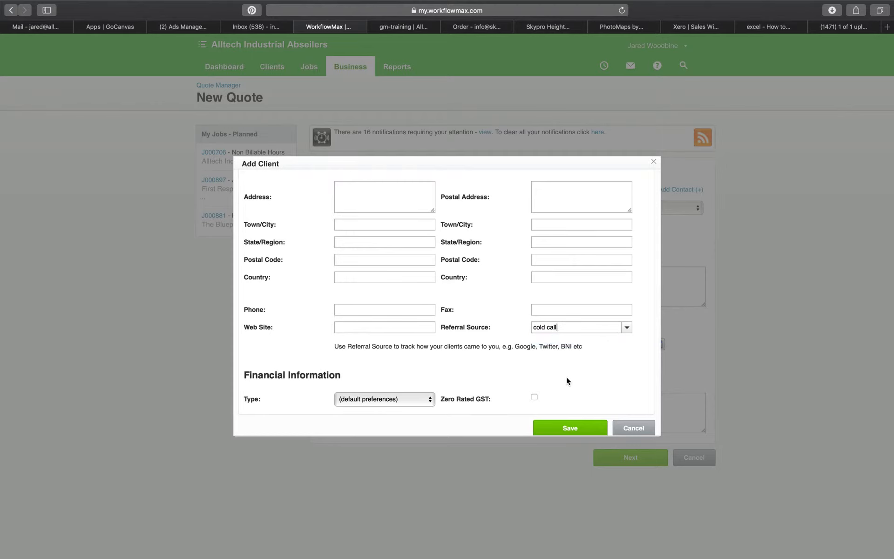
pyautogui.click(571, 429)
pyautogui.click(571, 429)
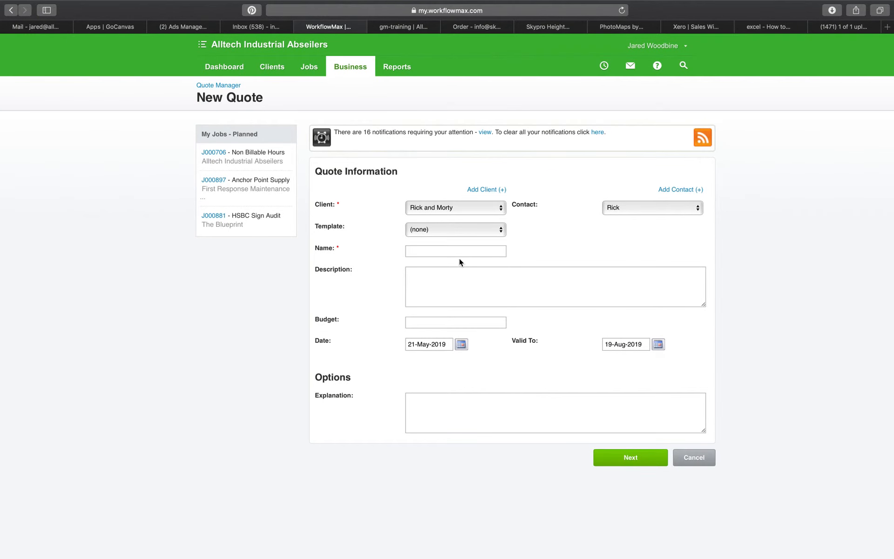
# Apply the Building Wash template to the new quote.
pyautogui.click(455, 249)
pyautogui.click(450, 229)
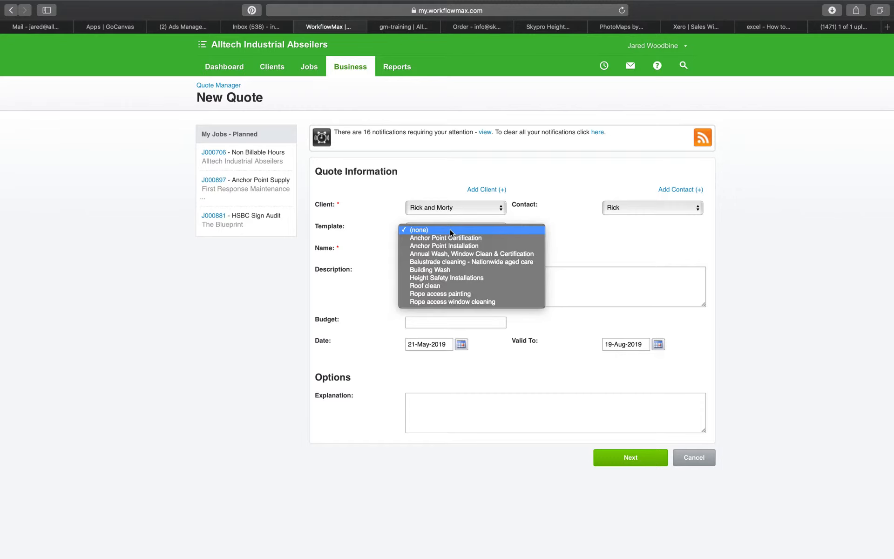
pyautogui.click(461, 271)
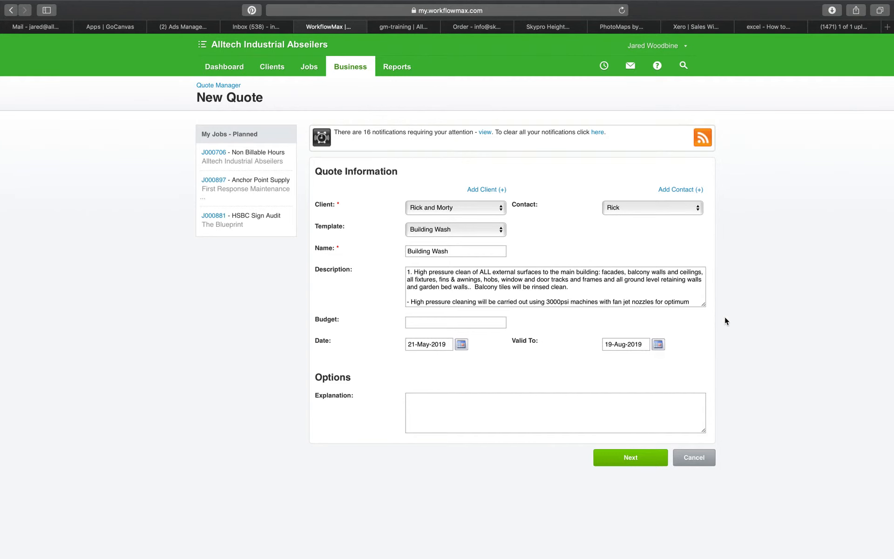
# Add "- Remove all the empty beer bottle from Ricks space ship." below the paintwork bullet in the quote description and proceed to the quote's details.
pyautogui.moveTo(704, 306); pyautogui.dragTo(726, 460)
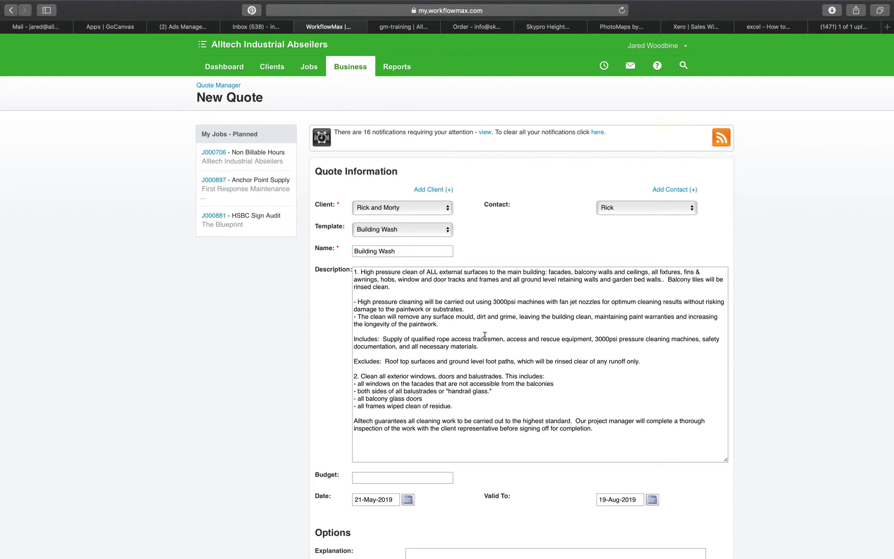
pyautogui.click(466, 330)
pyautogui.press('Return')
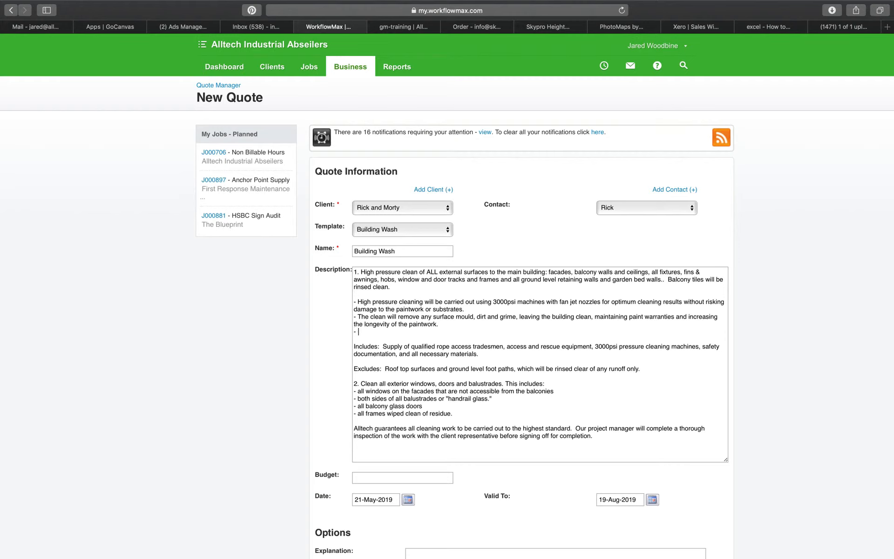
pyautogui.write('- Remove all the empty beer bottle from Ricks spacer')
pyautogui.press('BackSpace')
pyautogui.press('BackSpace')
pyautogui.write('ship.')
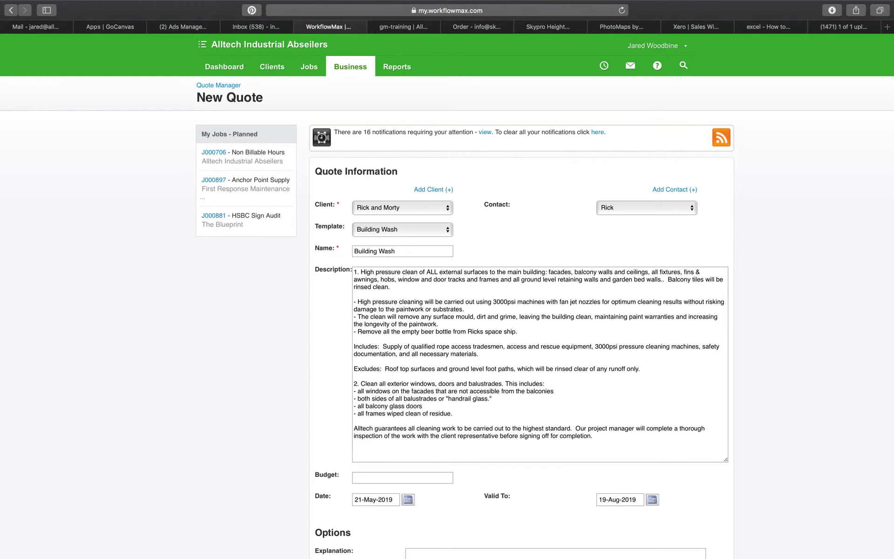
pyautogui.scroll(-3, 820, 285)
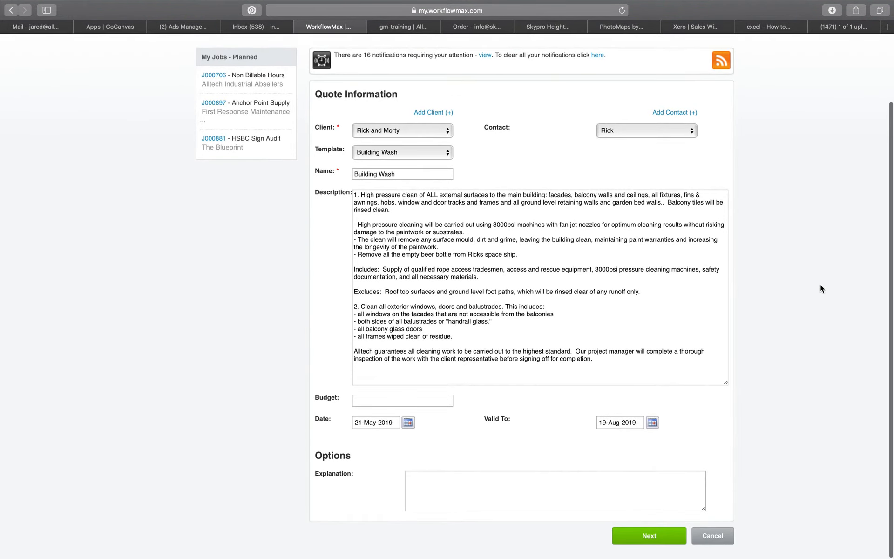
pyautogui.click(652, 534)
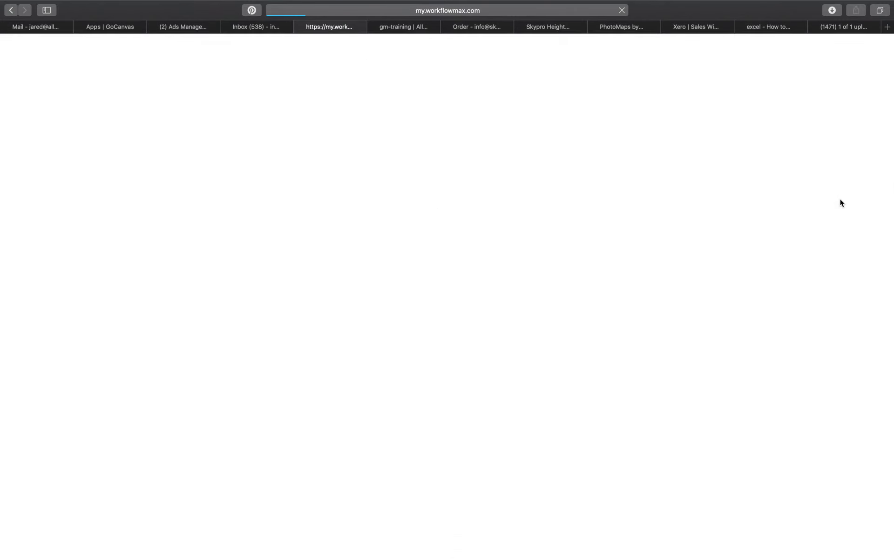
# Open the quote's Rope Access Labour task for editing and label it "Wash and window clean".
pyautogui.scroll(-10, 511, 326)
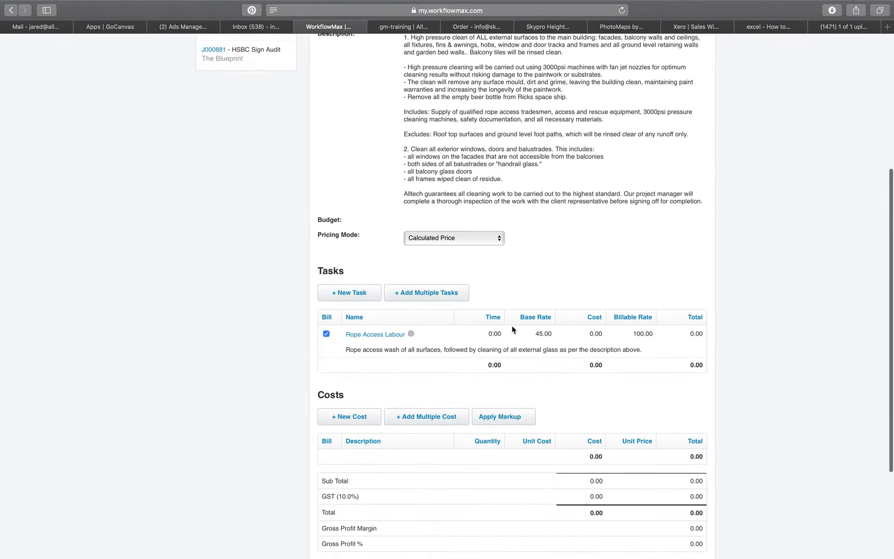
pyautogui.scroll(2, 512, 326)
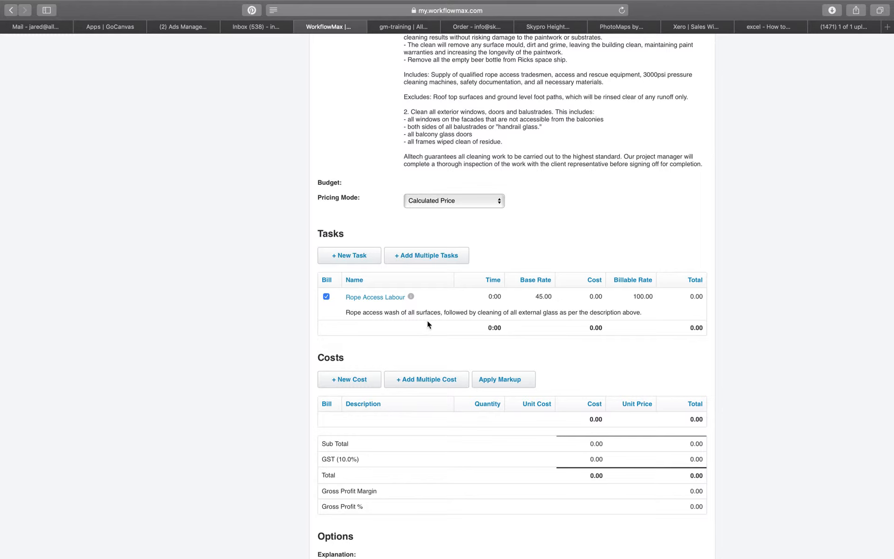
pyautogui.click(379, 298)
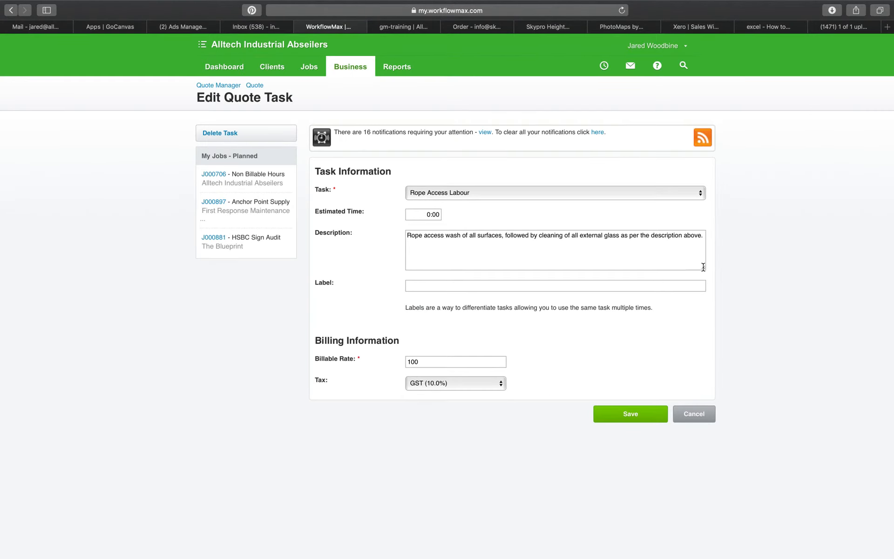
pyautogui.moveTo(702, 266); pyautogui.dragTo(702, 297)
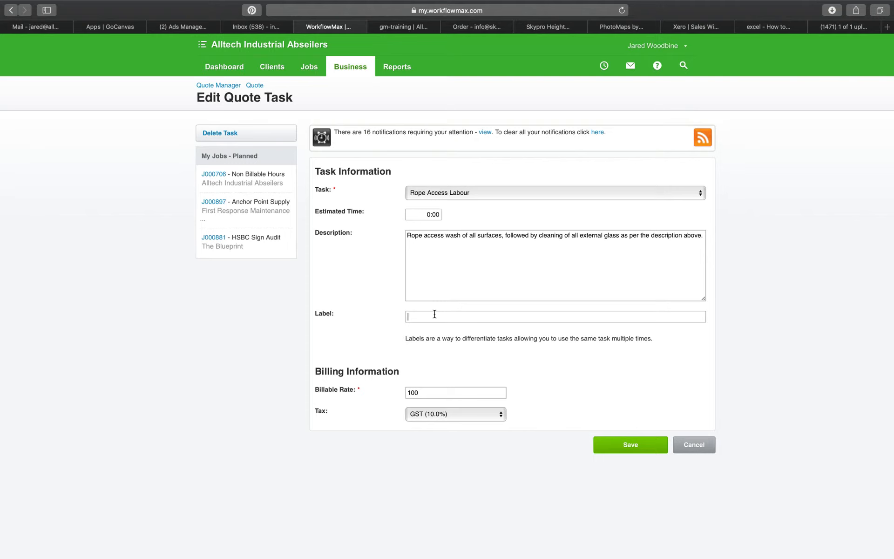
pyautogui.write('Wah')
pyautogui.press('BackSpace')
pyautogui.write('sh and window clean')
# Add the line "- Includes all labour, materials, access and machinery." below the existing text in the task description.
pyautogui.click(701, 250)
pyautogui.write('- Include')
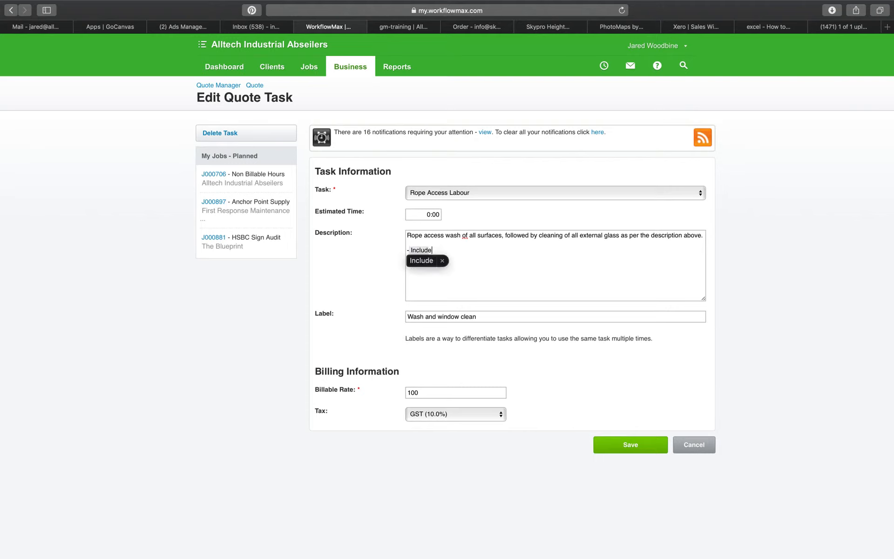
pyautogui.write('s all labour, maet')
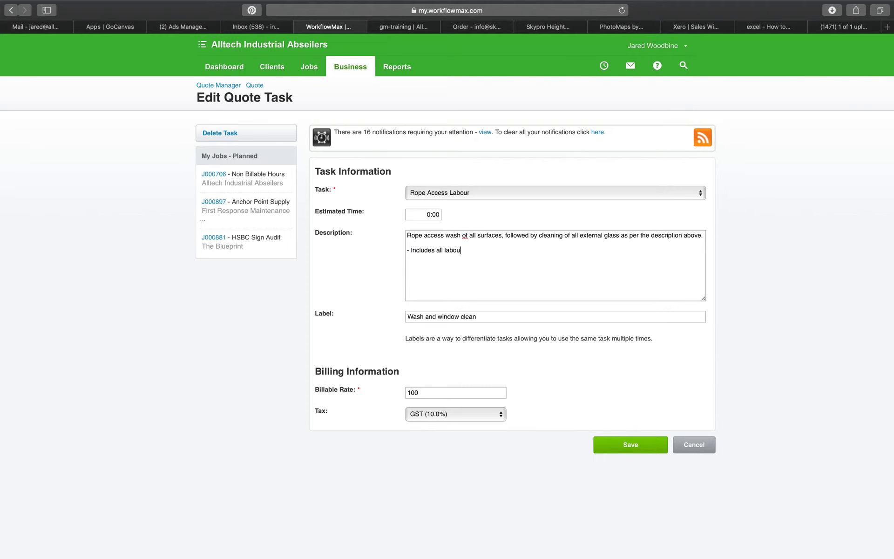
pyautogui.press('BackSpace')
pyautogui.press('BackSpace')
pyautogui.write('terials, access and machinery')
# Set the task's billable rate to 110 and its estimated time to 500 hours, save it, and check the quote's totals.
pyautogui.click(414, 392)
pyautogui.press('BackSpace')
pyautogui.write('1')
pyautogui.doubleClick(427, 214)
pyautogui.write('500')
pyautogui.click(619, 442)
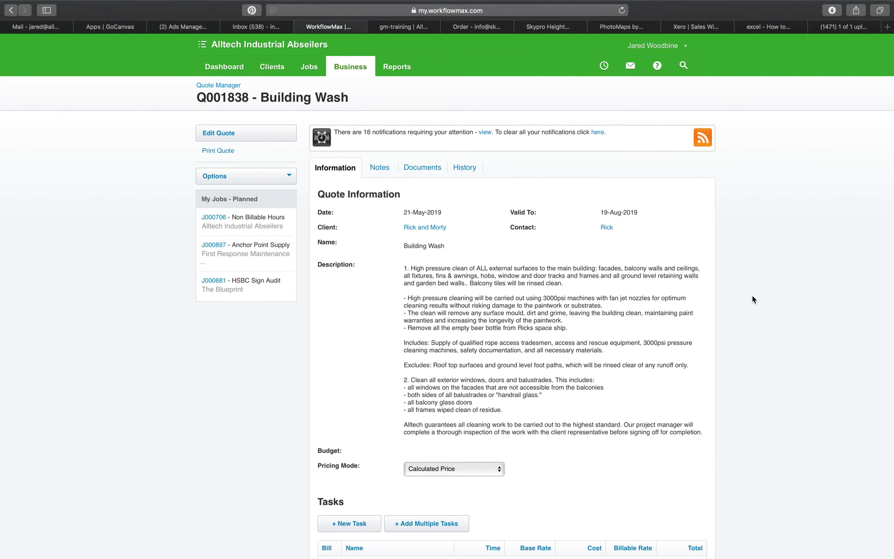
pyautogui.scroll(-5, 752, 296)
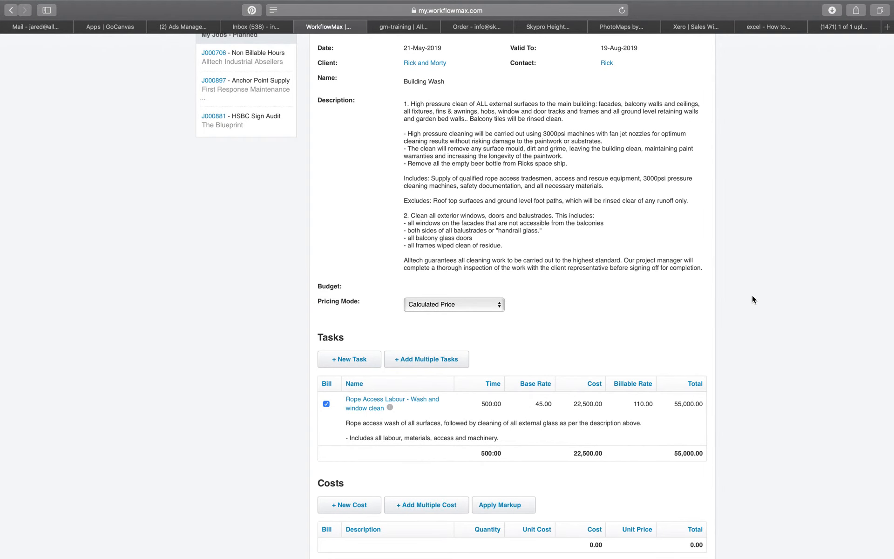
pyautogui.scroll(-7, 753, 297)
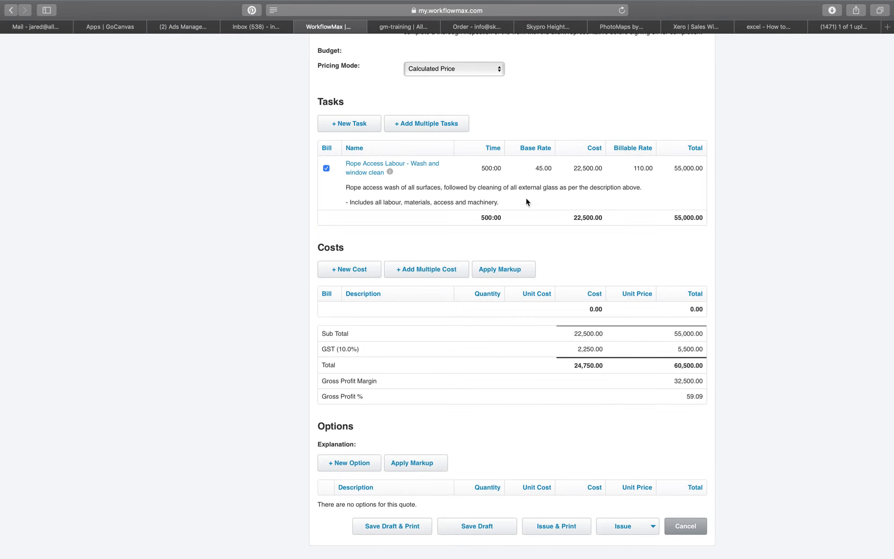
# Set the quote's pricing mode to Fixed Price and check the task and cost sections.
pyautogui.click(470, 67)
pyautogui.click(469, 78)
pyautogui.scroll(-5, 695, 395)
pyautogui.scroll(-1, 697, 399)
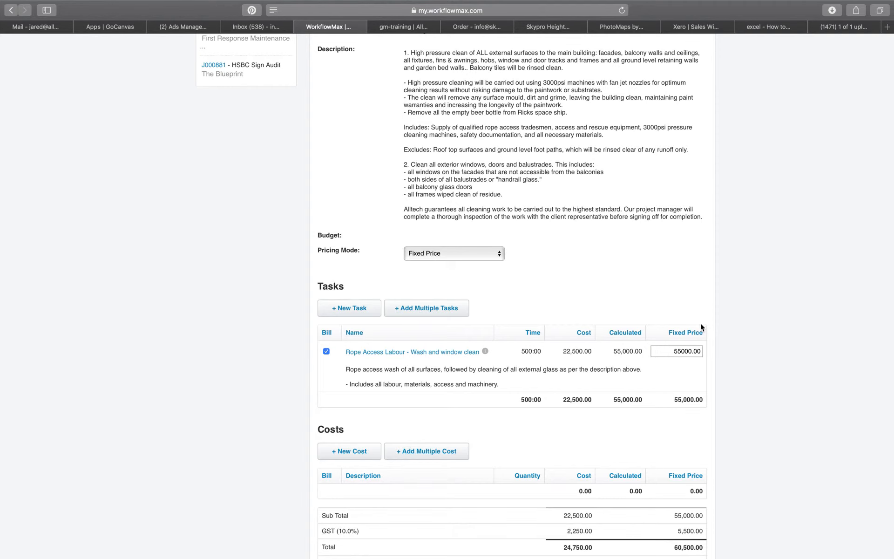
pyautogui.scroll(4, 491, 294)
pyautogui.scroll(-3, 491, 294)
pyautogui.scroll(1, 491, 294)
pyautogui.scroll(-5, 491, 292)
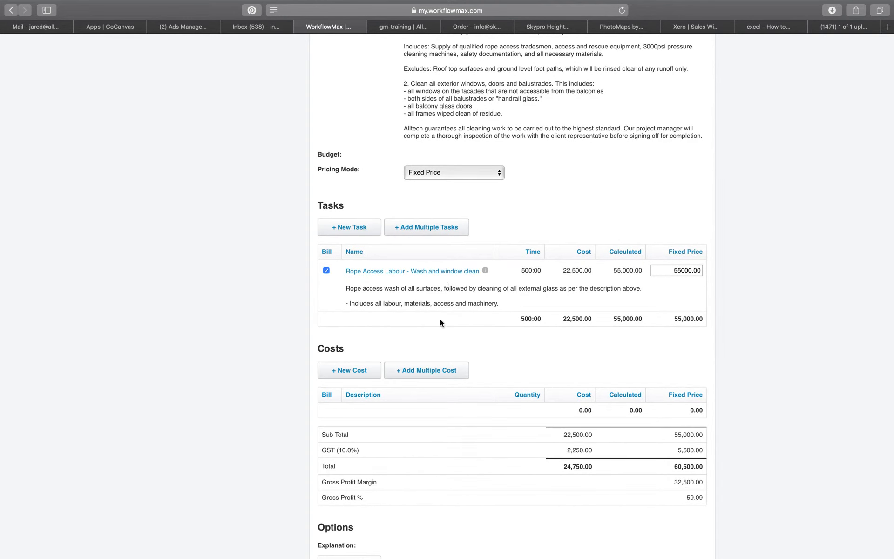
# Start a new quote cost from the saved item "Supply and install M16 x 316 Stainless steel surface mount fall arrest roof anchors.".
pyautogui.click(361, 370)
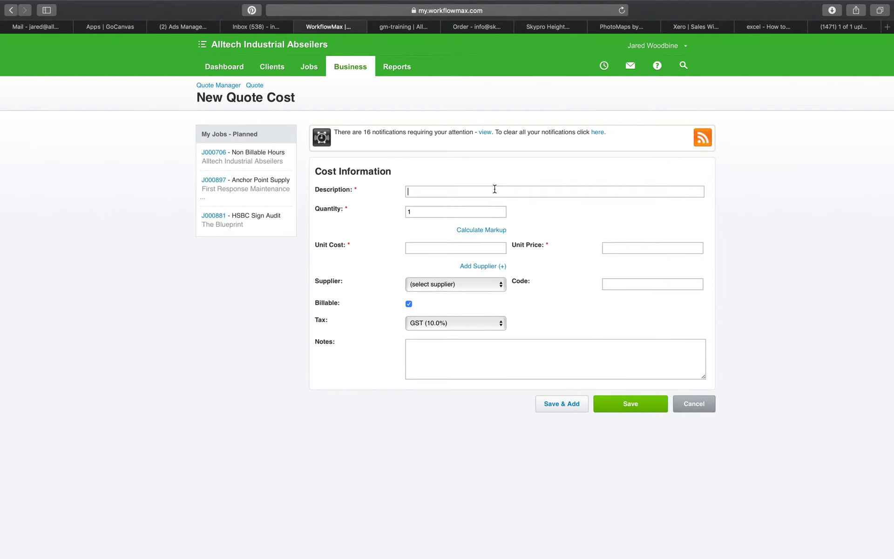
pyautogui.write('Supply and install')
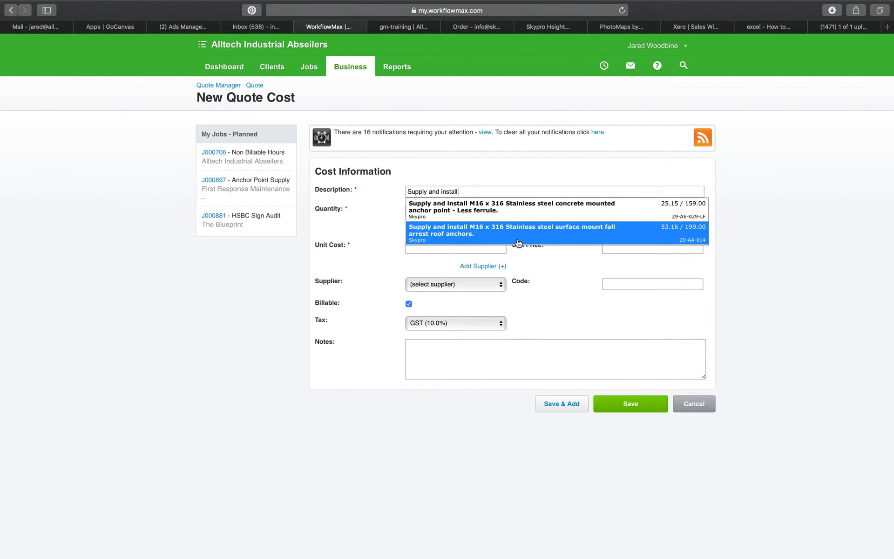
pyautogui.click(519, 243)
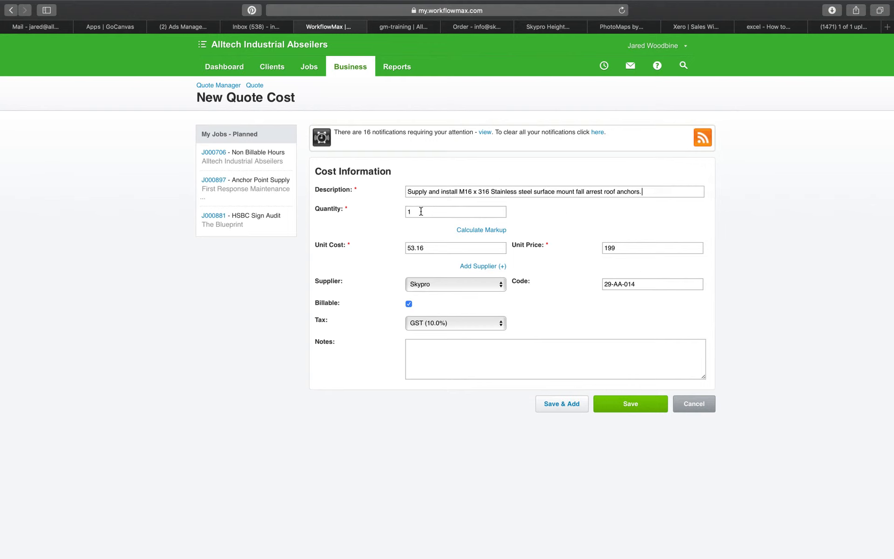
# Set the anchor cost's unit price to 169 and quantity to 50, save it, and check the quote's totals.
pyautogui.click(612, 247)
pyautogui.press('BackSpace')
pyautogui.click(419, 212)
pyautogui.press('BackSpace')
pyautogui.write('50')
pyautogui.click(472, 352)
pyautogui.click(635, 408)
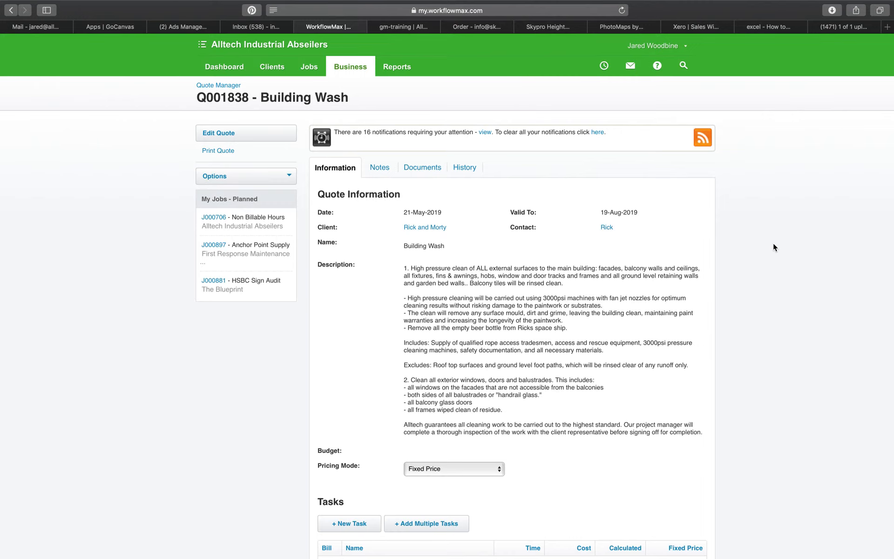
pyautogui.scroll(-10, 773, 247)
pyautogui.scroll(-2, 774, 247)
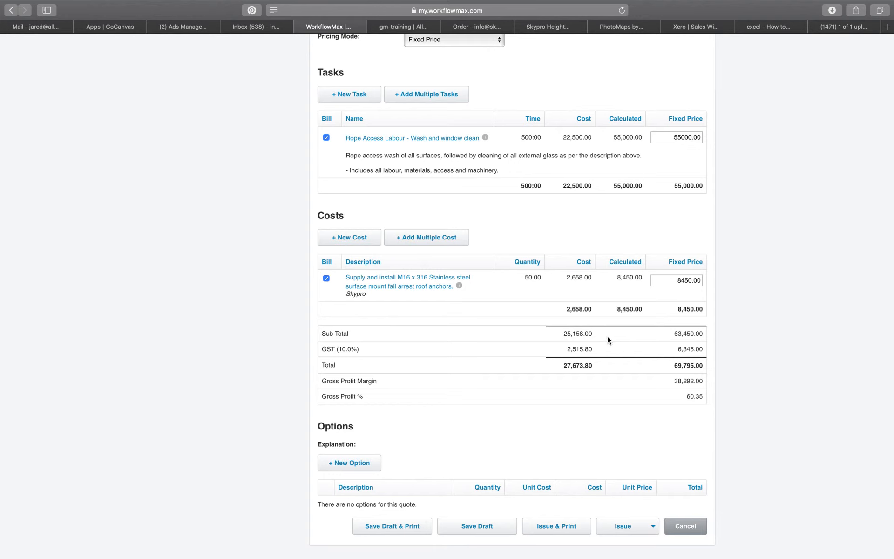
pyautogui.scroll(2, 484, 295)
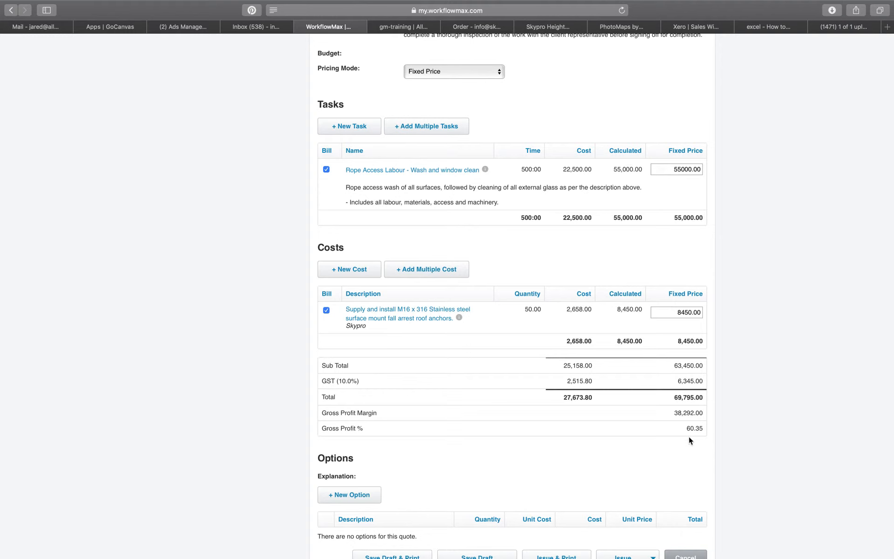
# Open the quote's Rope Access Labour task for editing and change its task type to Anchor Installation.
pyautogui.click(411, 170)
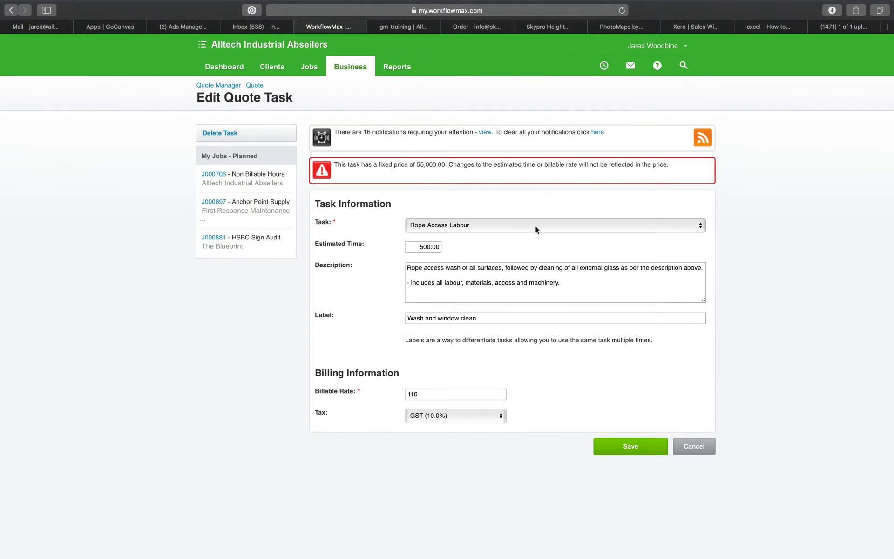
pyautogui.click(533, 224)
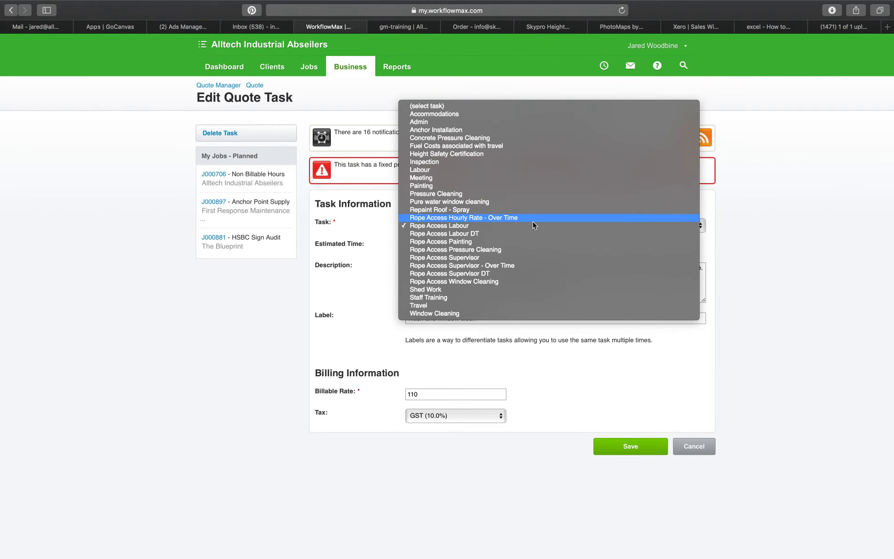
pyautogui.click(498, 131)
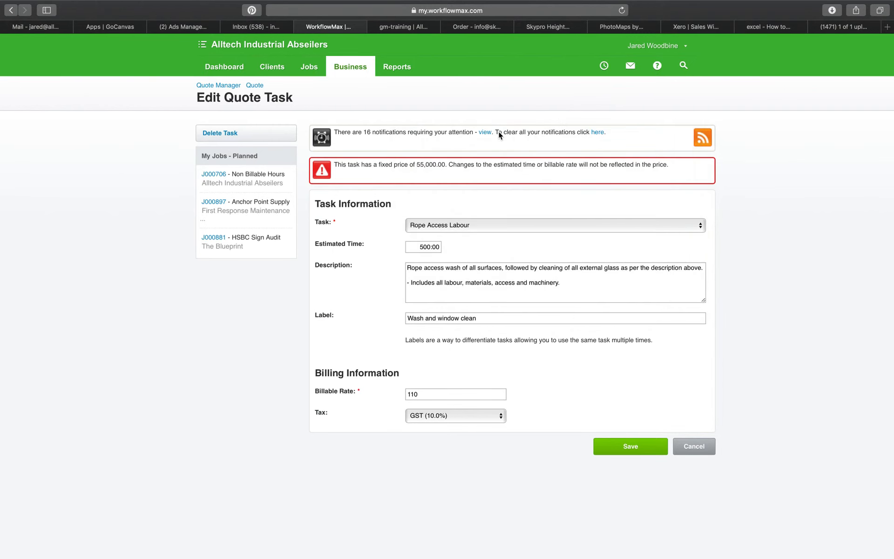
# Set the task's billable rate to 140 and its estimated time to 24 hours.
pyautogui.click(416, 394)
pyautogui.press('BackSpace')
pyautogui.write('4')
pyautogui.moveTo(429, 247); pyautogui.dragTo(441, 247)
pyautogui.click(418, 244)
pyautogui.click(426, 245)
pyautogui.doubleClick(425, 246)
pyautogui.press('BackSpace')
pyautogui.write('24')
# Replace the task description with "Labour to assemble, install and certify anchor point system.".
pyautogui.moveTo(573, 294); pyautogui.dragTo(341, 231)
pyautogui.press('BackSpace')
pyautogui.write('Labour to assemble, ')
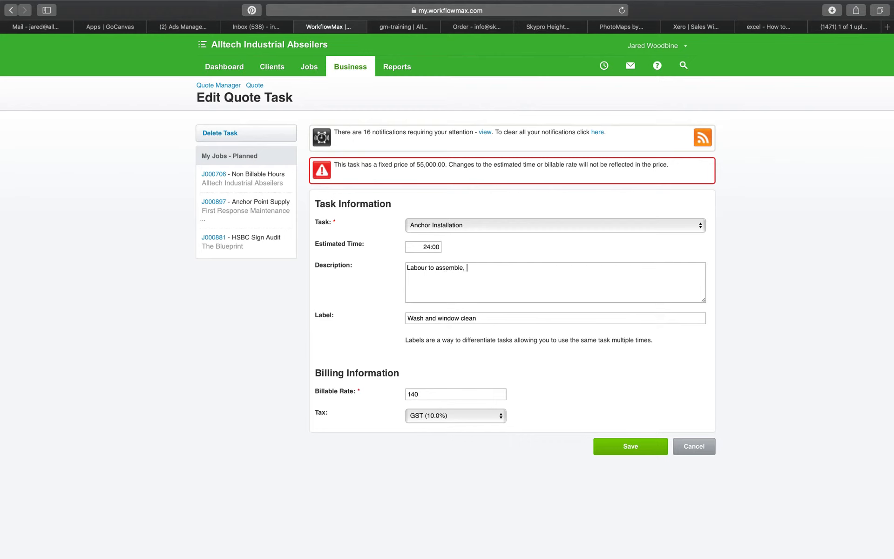
pyautogui.write('install,')
pyautogui.press('BackSpace')
pyautogui.write('and certify anchor point system.')
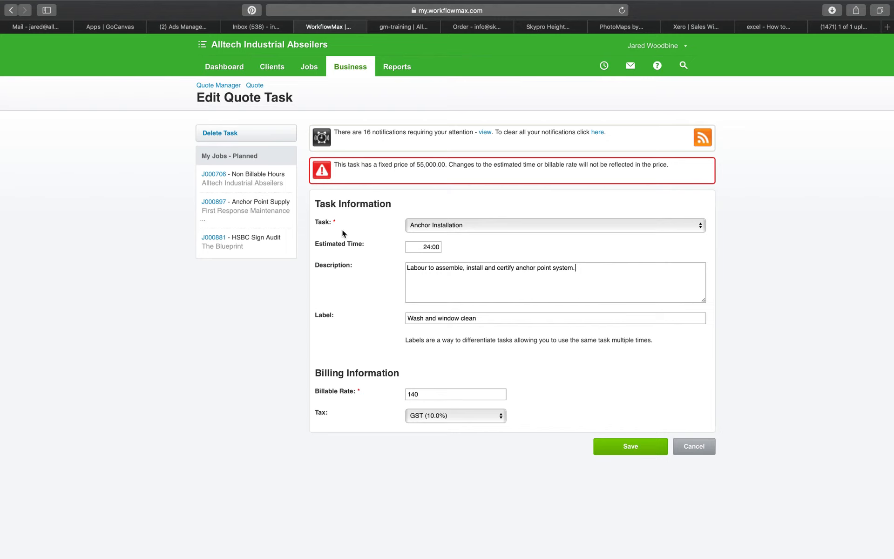
# Change the task's label to "Install anchors" and save the task.
pyautogui.moveTo(484, 317); pyautogui.dragTo(330, 311)
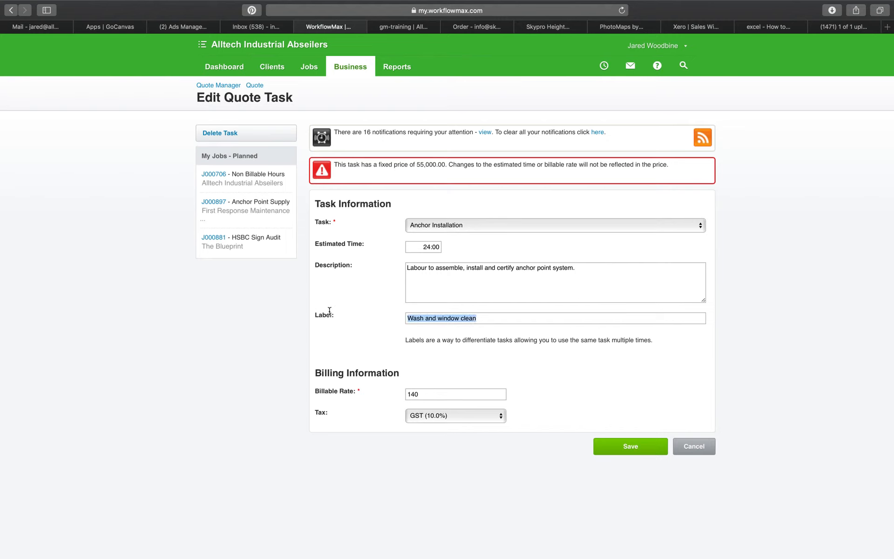
pyautogui.press('BackSpace')
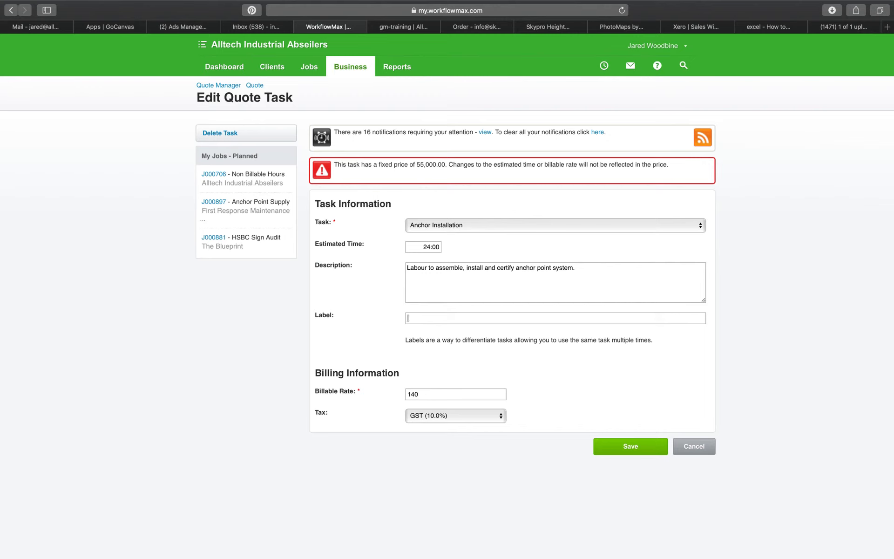
pyautogui.write('Install anchors')
pyautogui.click(615, 451)
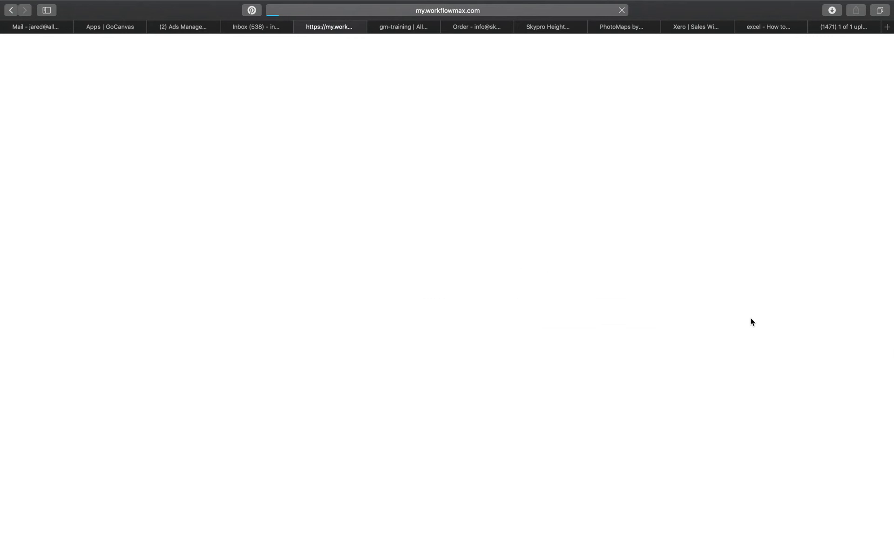
# Set the Anchor Installation task's fixed price to 3360, then exclude the task from billing.
pyautogui.scroll(-9, 750, 321)
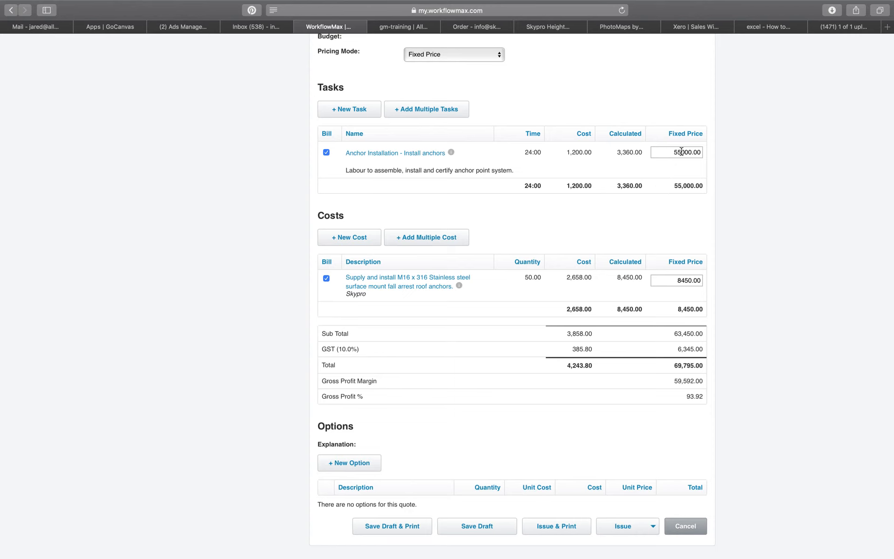
pyautogui.moveTo(671, 152); pyautogui.dragTo(691, 157)
pyautogui.write('3360')
pyautogui.click(791, 243)
pyautogui.click(326, 152)
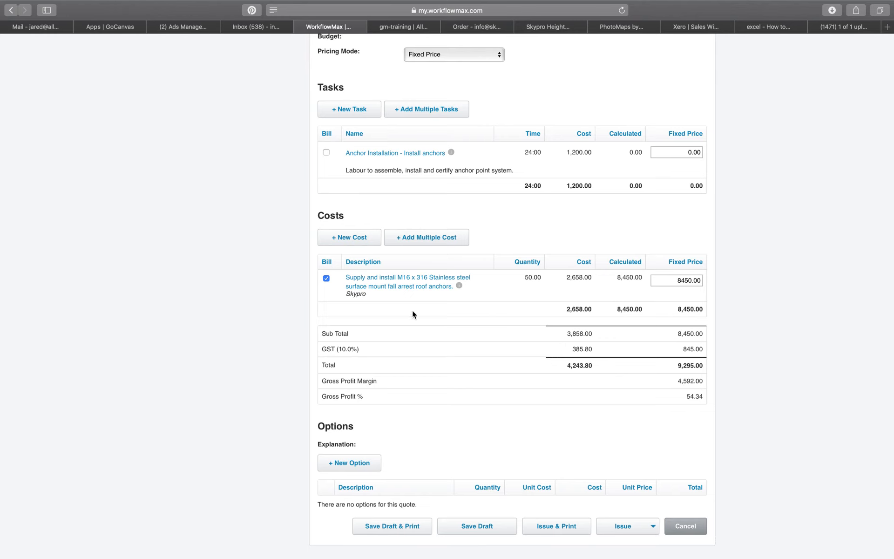
# Review the roof anchor cost's details without changing them, and check the quote's total and gross profit margin.
pyautogui.click(410, 284)
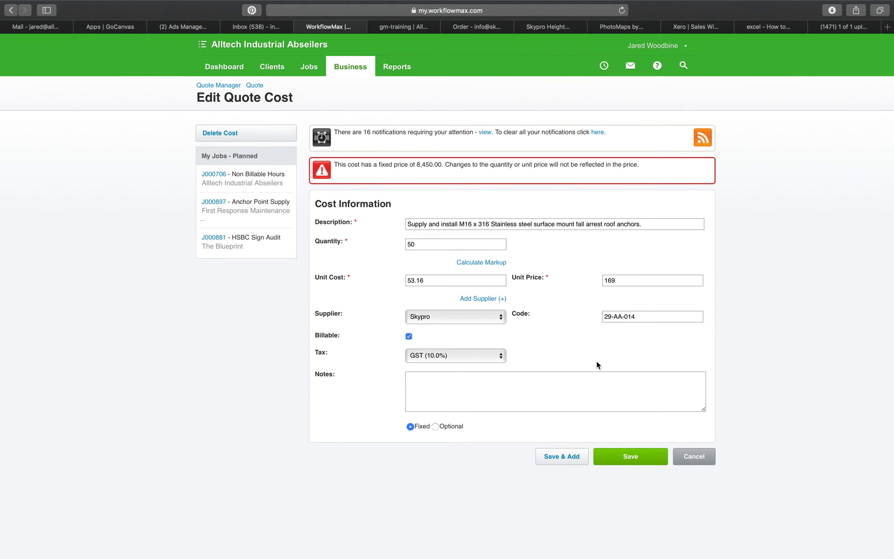
pyautogui.click(694, 457)
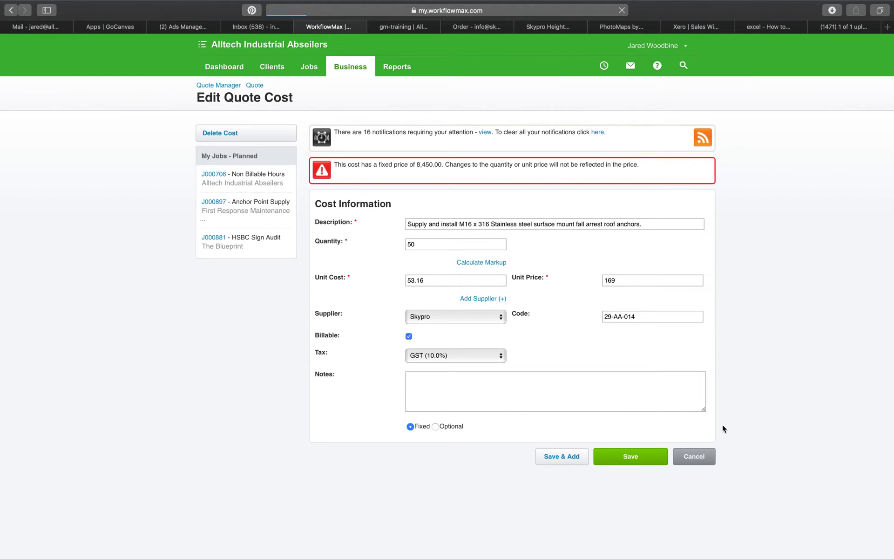
pyautogui.scroll(-10, 742, 406)
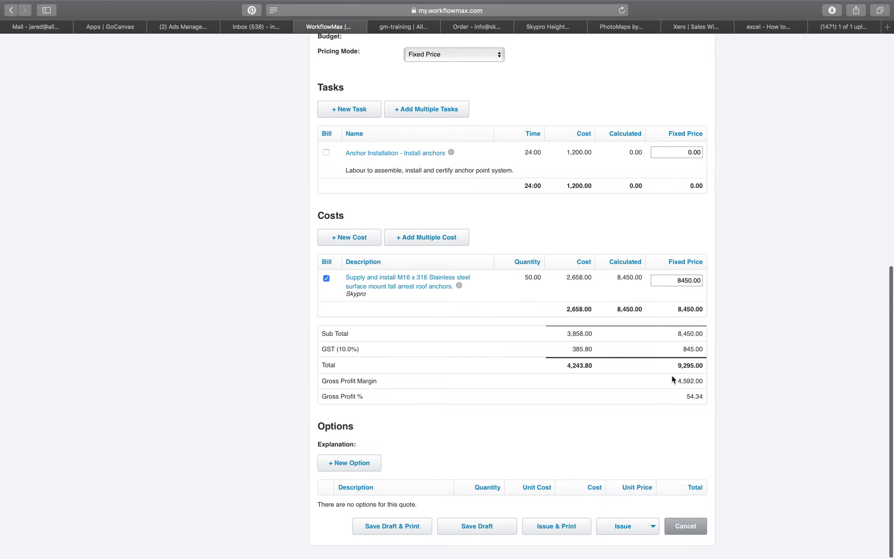
pyautogui.moveTo(672, 383); pyautogui.dragTo(707, 380)
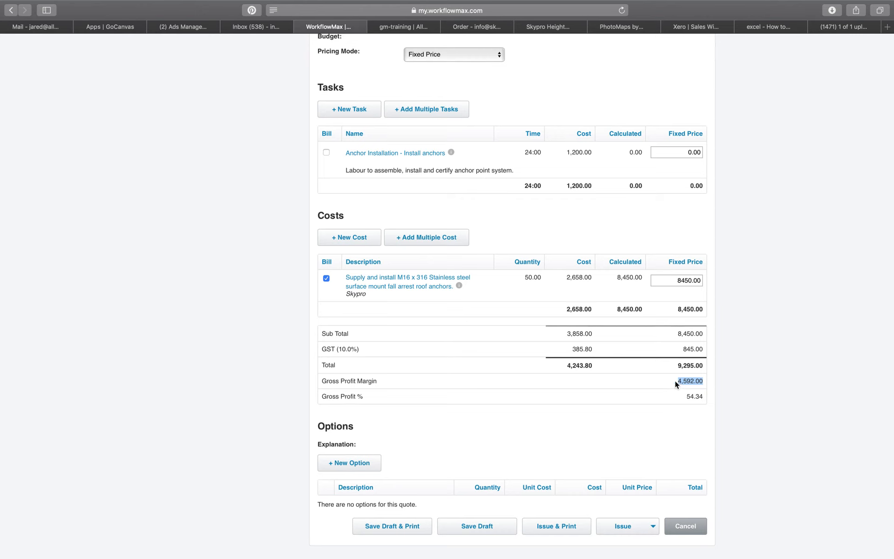
pyautogui.click(728, 376)
pyautogui.moveTo(675, 367); pyautogui.dragTo(706, 368)
pyautogui.click(749, 374)
# Set the roof anchor cost's fixed price to 7950.
pyautogui.moveTo(684, 280); pyautogui.dragTo(638, 279)
pyautogui.write('79')
pyautogui.click(795, 321)
# Set the Anchor Installation task's estimated time to 28 hours and save the task.
pyautogui.click(412, 153)
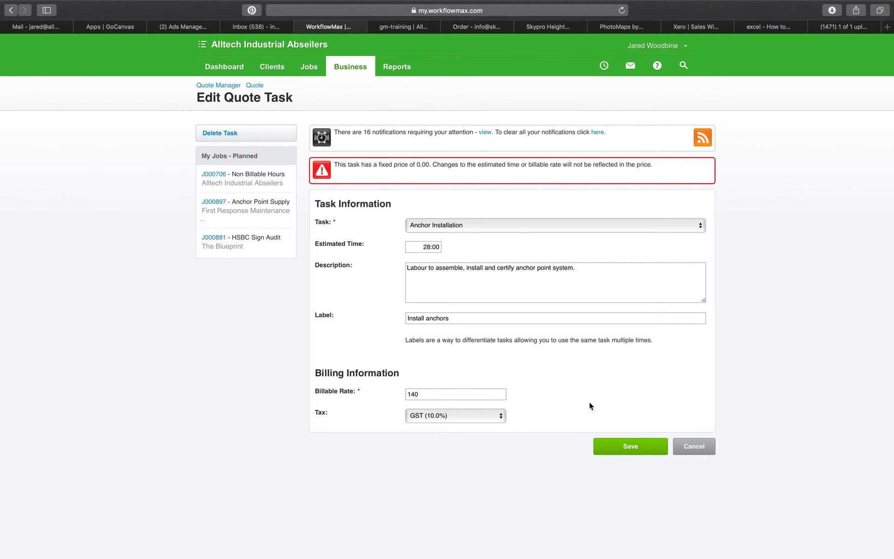
pyautogui.click(622, 448)
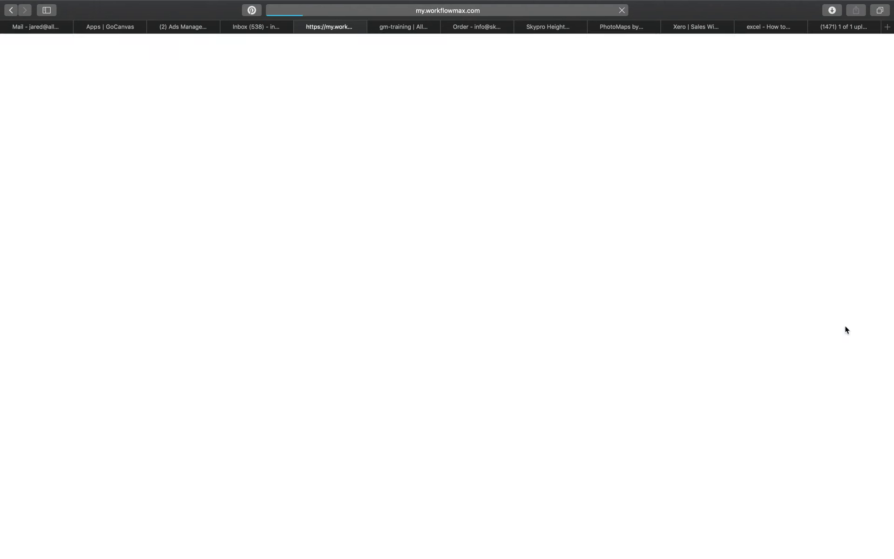
pyautogui.scroll(-10, 845, 403)
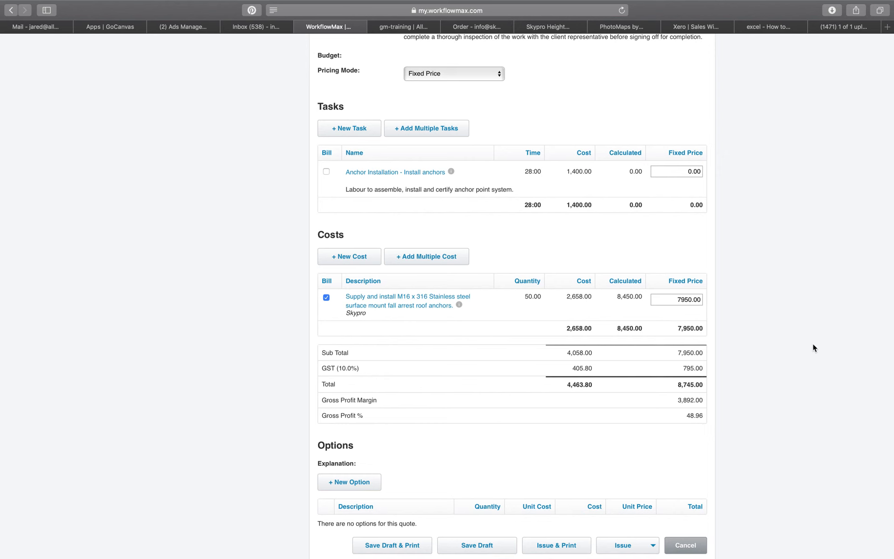
# Review the whole quote, including its description, unbilled anchor task, roof anchor cost details and totals.
pyautogui.scroll(10, 782, 310)
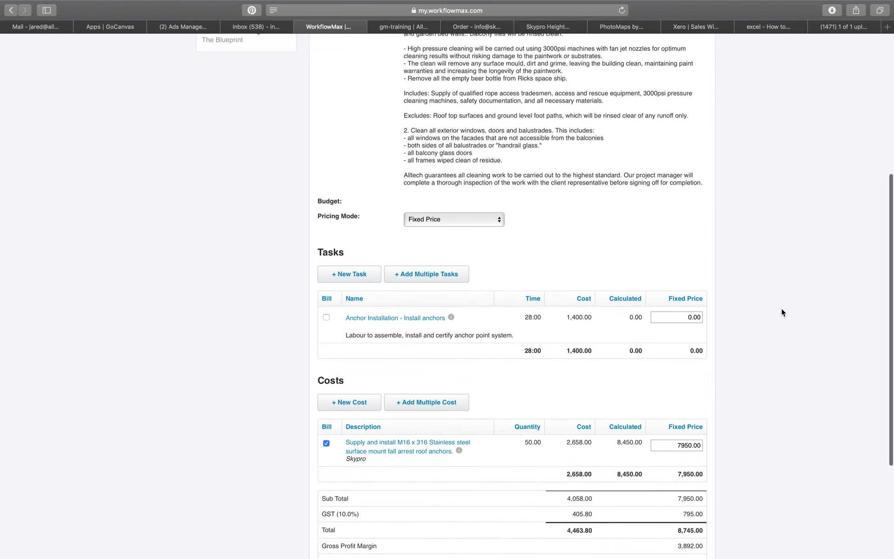
pyautogui.scroll(-10, 781, 310)
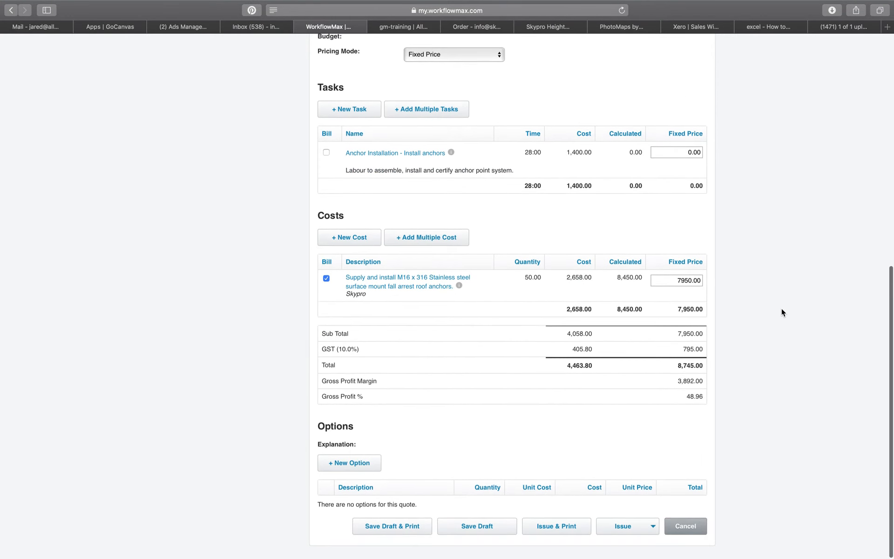
pyautogui.scroll(10, 781, 308)
pyautogui.scroll(-10, 782, 309)
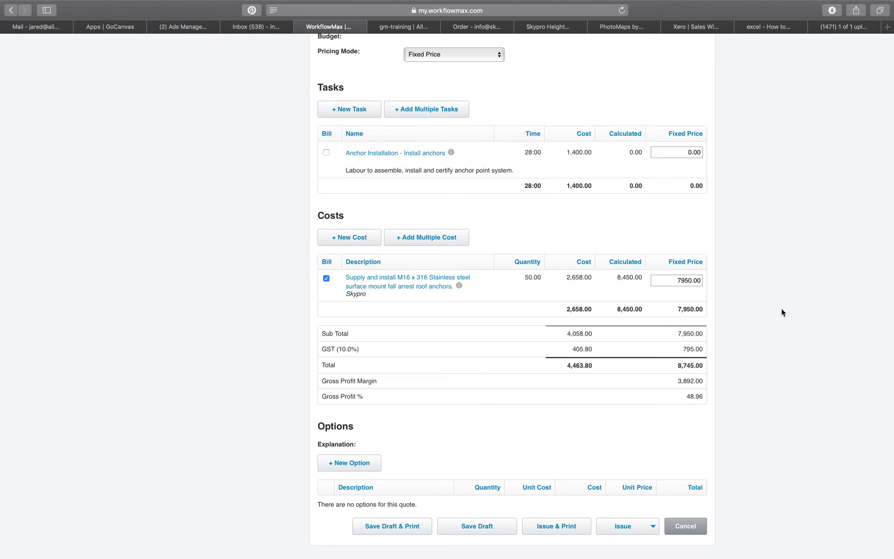
pyautogui.scroll(5, 782, 309)
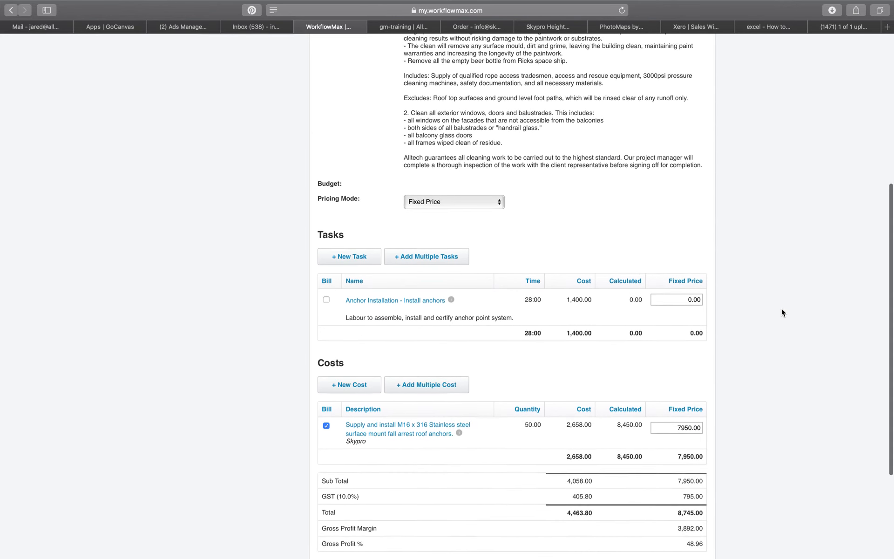
pyautogui.scroll(5, 781, 309)
pyautogui.scroll(-3, 782, 308)
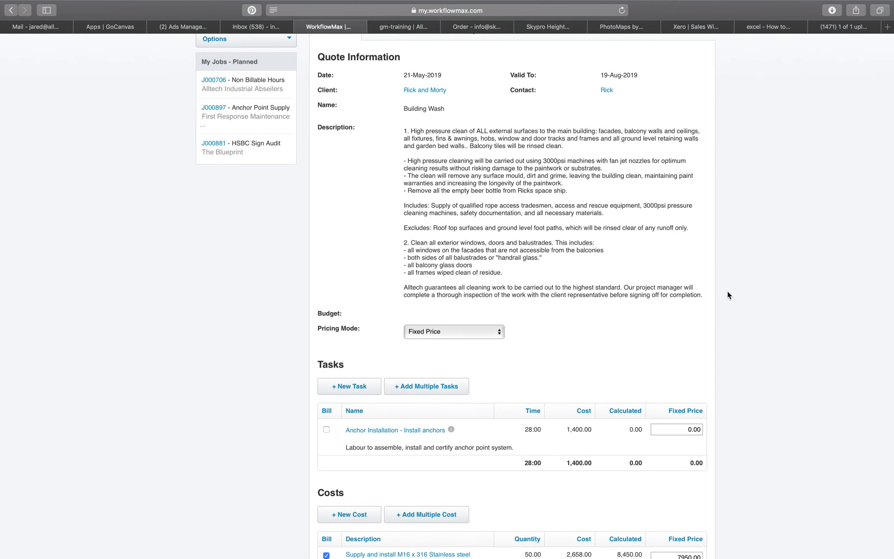
pyautogui.scroll(-5, 728, 293)
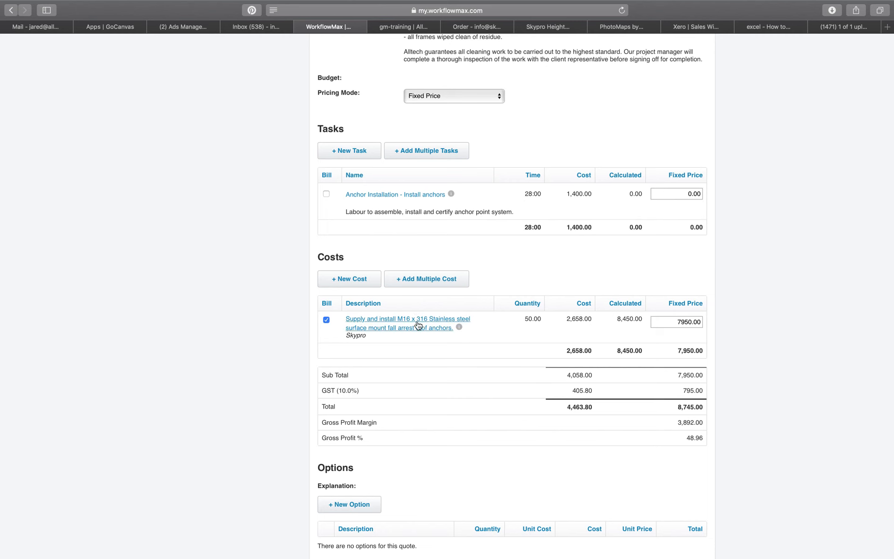
pyautogui.moveTo(421, 326)
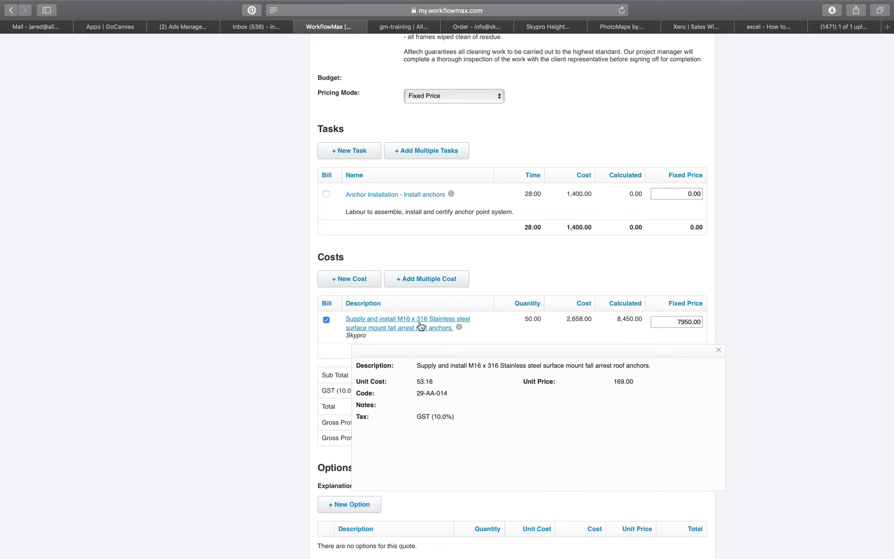
pyautogui.scroll(-2, 769, 443)
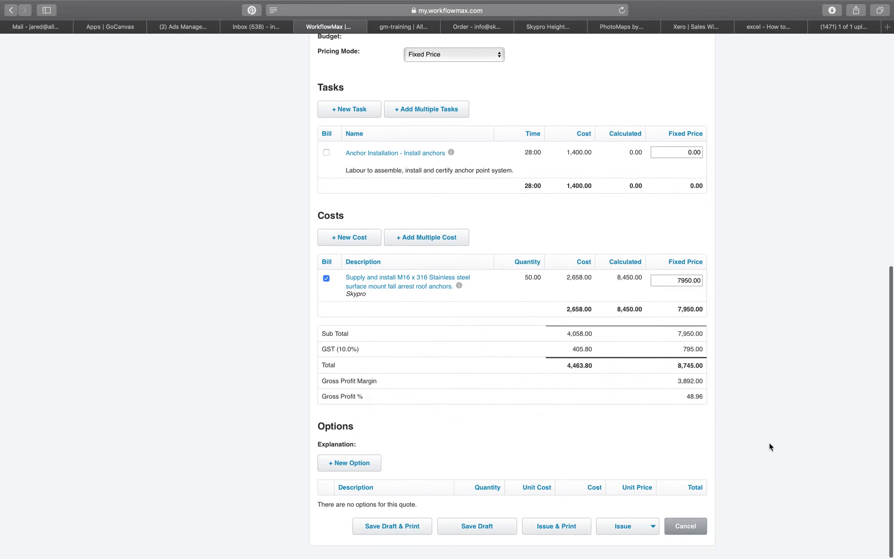
pyautogui.scroll(10, 770, 442)
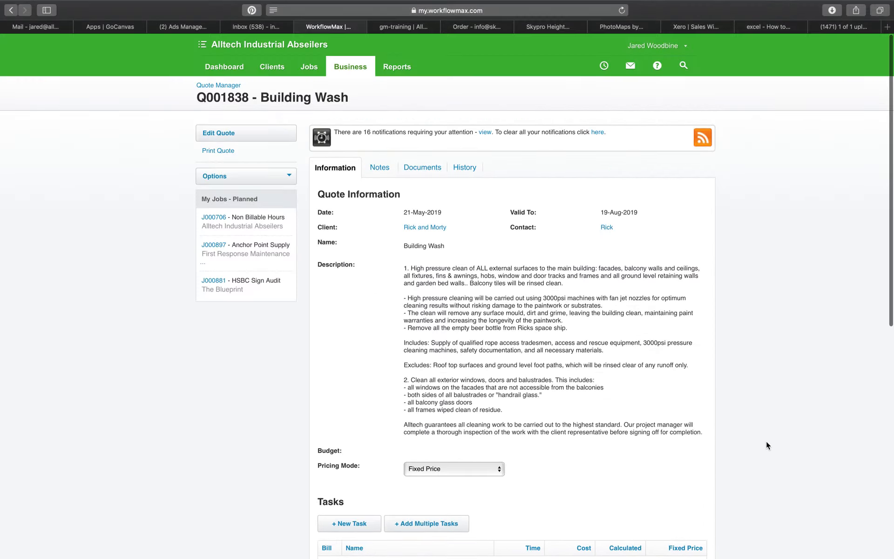